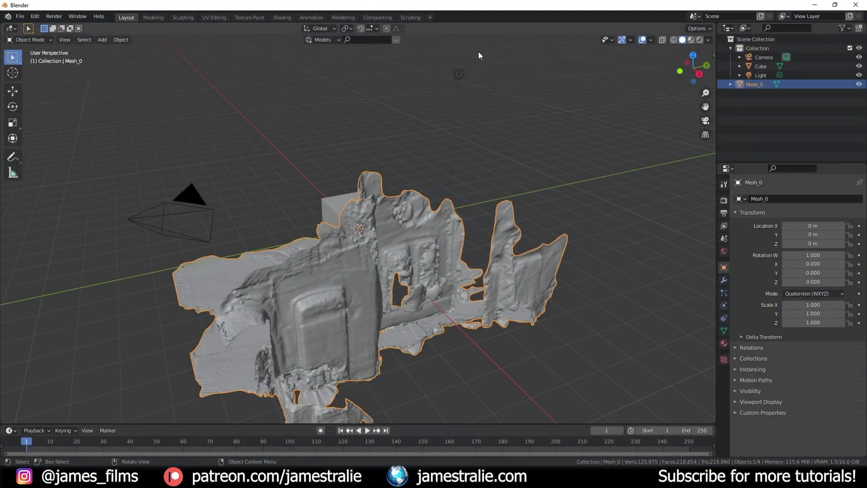
# Delete the default light and cube from the scene.
pyautogui.click(434, 83)
pyautogui.click(337, 202)
pyautogui.press('Delete')
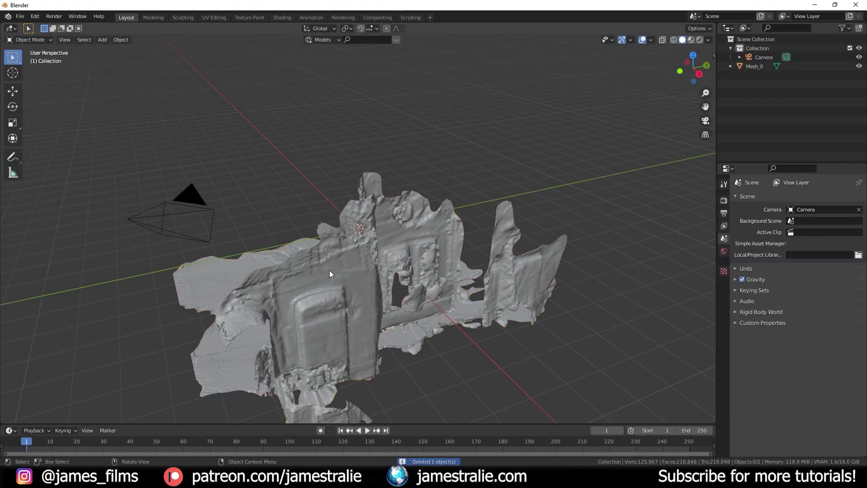
# Raise the scanned house mesh about 2.91 m along the Z axis in the right orthographic view.
pyautogui.click(327, 284)
pyautogui.moveTo(328, 283); pyautogui.dragTo(478, 271, button='middle')
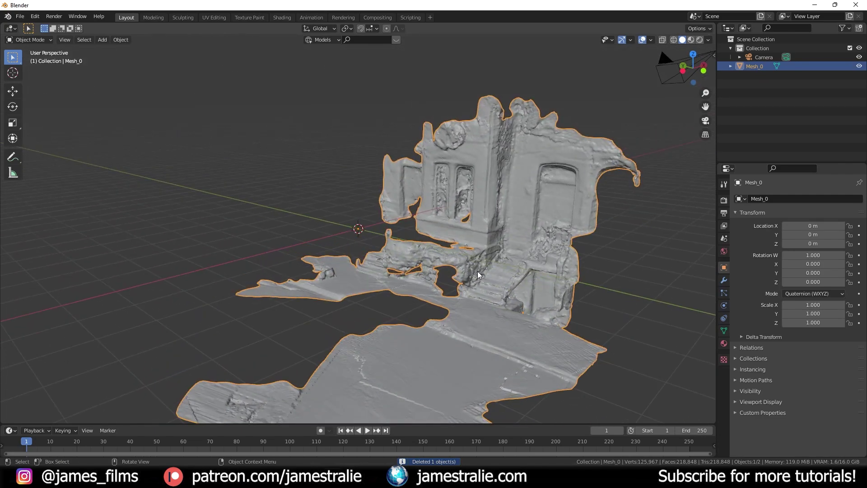
pyautogui.press('KP_3')
pyautogui.press('g')
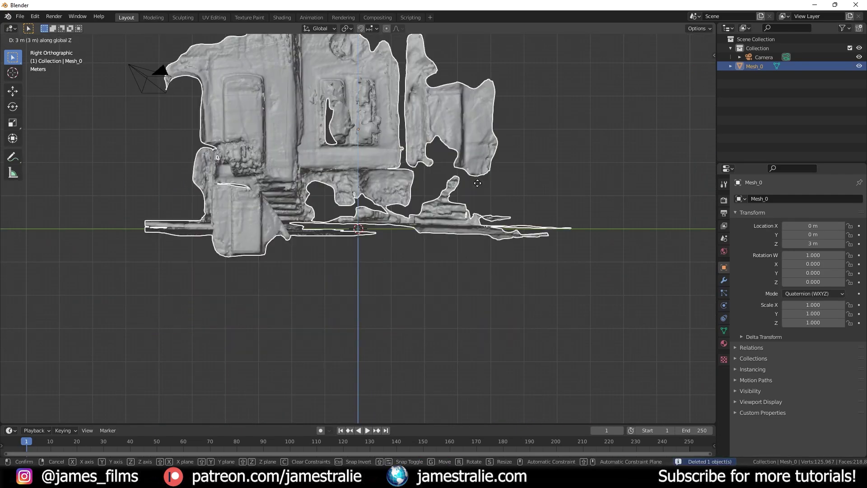
pyautogui.click(478, 181)
# In the top view, delete the mesh vertices covering the street area in front of the house.
pyautogui.press('KP_7')
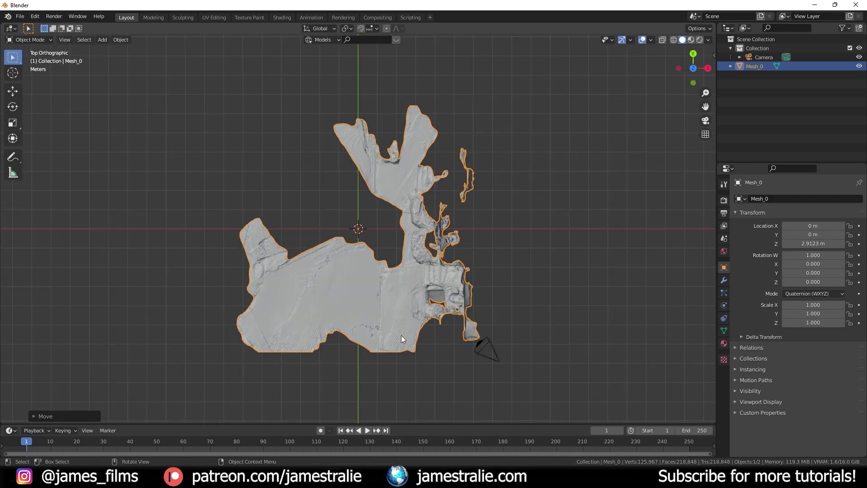
pyautogui.press('Tab')
pyautogui.moveTo(189, 127); pyautogui.dragTo(367, 369)
pyautogui.press('x')
pyautogui.click(366, 90)
# Delete the detached wall fragment standing apart on the positive X side of the mesh.
pyautogui.moveTo(286, 91); pyautogui.dragTo(494, 155)
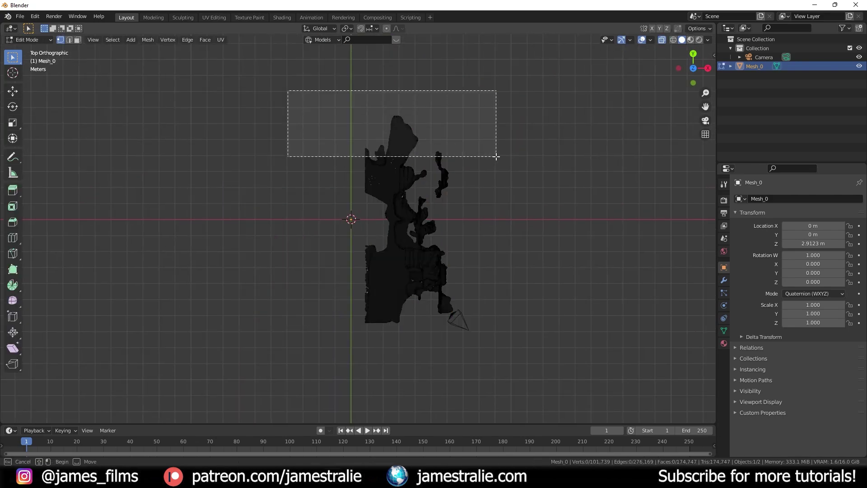
pyautogui.moveTo(493, 155); pyautogui.dragTo(407, 149, button='middle')
pyautogui.press('KP_7')
pyautogui.moveTo(503, 95); pyautogui.dragTo(445, 192)
pyautogui.press('x')
pyautogui.click(445, 194)
# Delete the vertices of the leftover ground strip at the mesh's far positive Y end.
pyautogui.moveTo(293, 64); pyautogui.dragTo(453, 135)
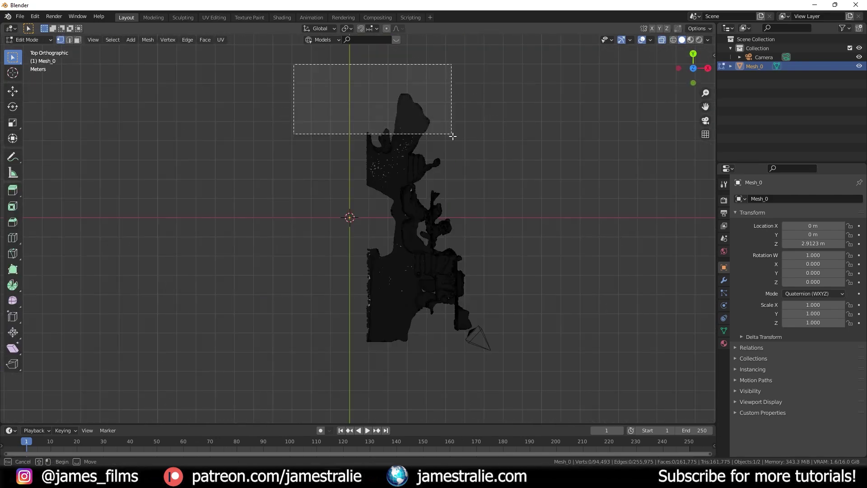
pyautogui.press('x')
pyautogui.click(366, 267)
# Display the trimmed house with its textures in Material Preview and return to Object Mode.
pyautogui.moveTo(693, 68); pyautogui.dragTo(695, 42)
pyautogui.click(691, 40)
pyautogui.press('Tab')
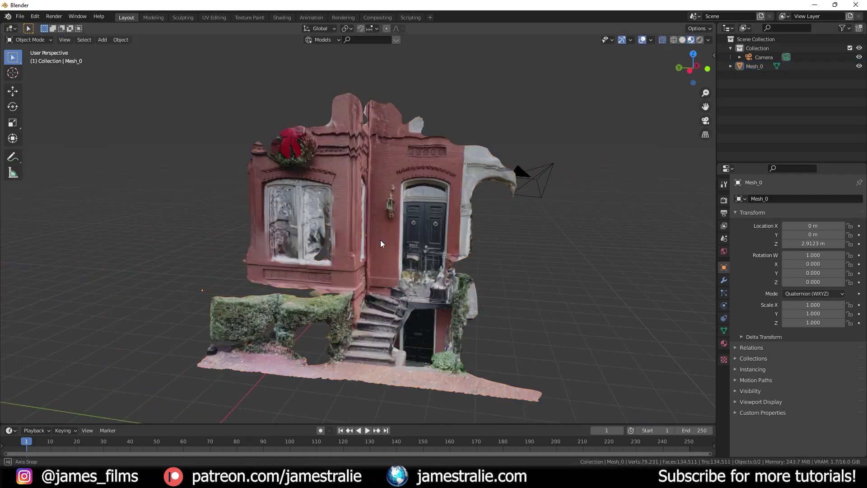
# In a straight-on view of the facade, delete the distorted glass geometry inside the front window's left pane.
pyautogui.press('KP_3')
pyautogui.scroll(5, 406, 218)
pyautogui.moveTo(406, 217); pyautogui.dragTo(396, 279, button='middle')
pyautogui.scroll(2, 397, 279)
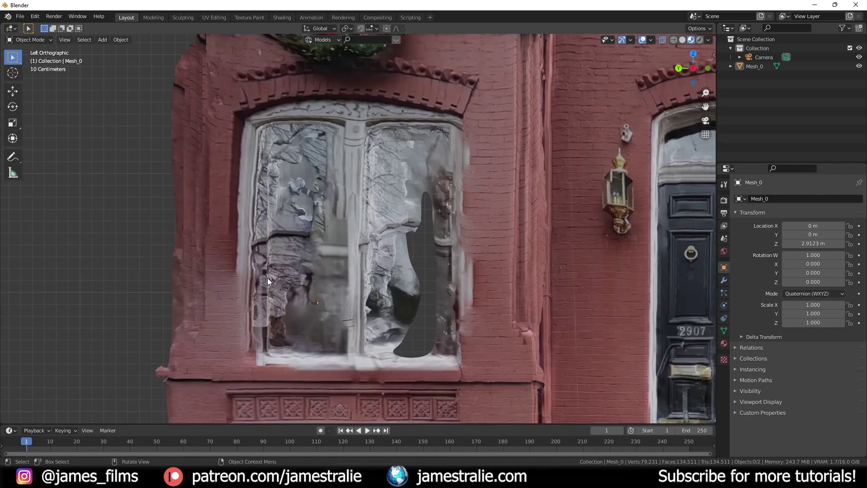
pyautogui.click(340, 194)
pyautogui.press('Tab')
pyautogui.scroll(1, 340, 193)
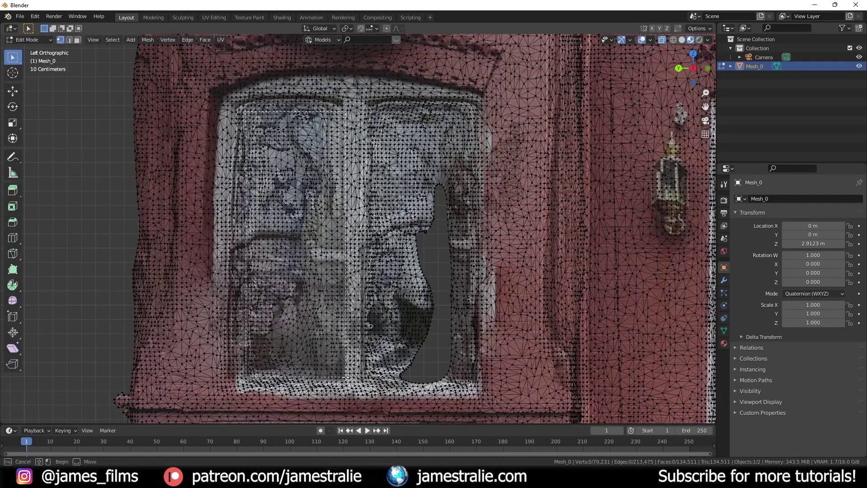
pyautogui.moveTo(346, 376); pyautogui.dragTo(346, 376)
pyautogui.press('x')
pyautogui.click(340, 367)
# Delete the distorted glass geometry inside the front window's right pane.
pyautogui.moveTo(473, 388); pyautogui.dragTo(473, 388)
pyautogui.press('x')
pyautogui.click(473, 387)
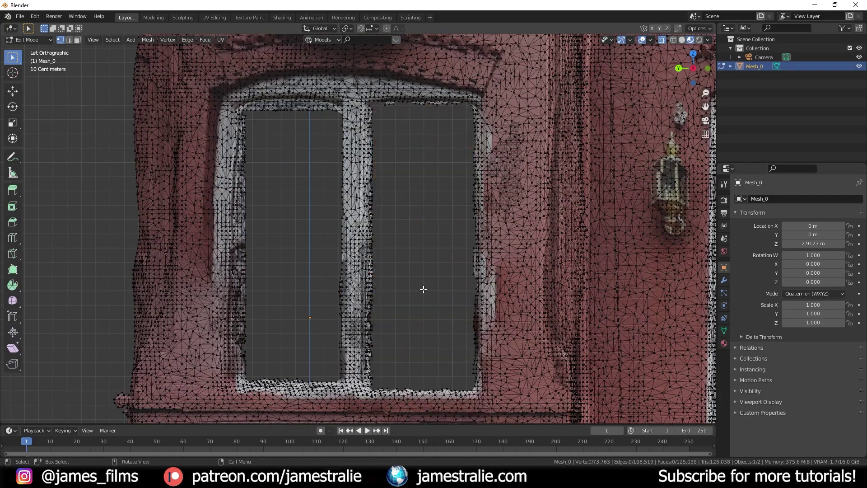
# Hide the viewport overlays and select the leftover glass fragments around the window frame and stray mesh areas for trimming.
pyautogui.scroll(2, 369, 165)
pyautogui.hotkey('shift', 'alt', 'z')
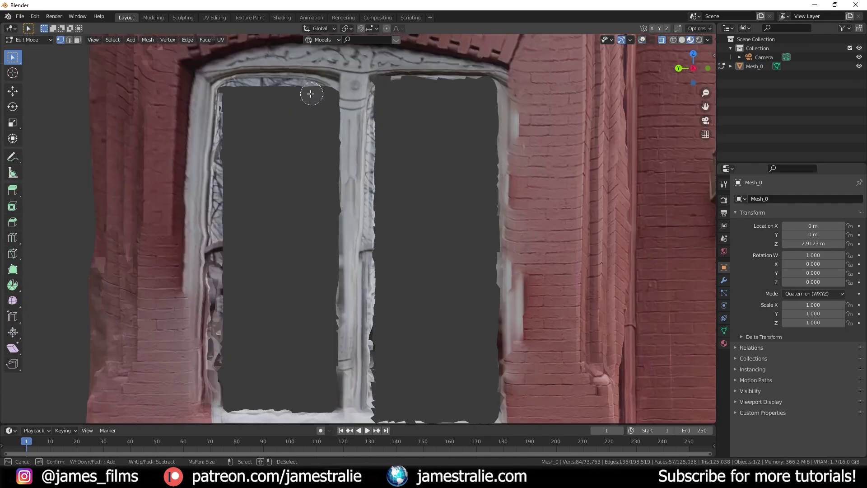
pyautogui.moveTo(615, 126); pyautogui.dragTo(467, 377)
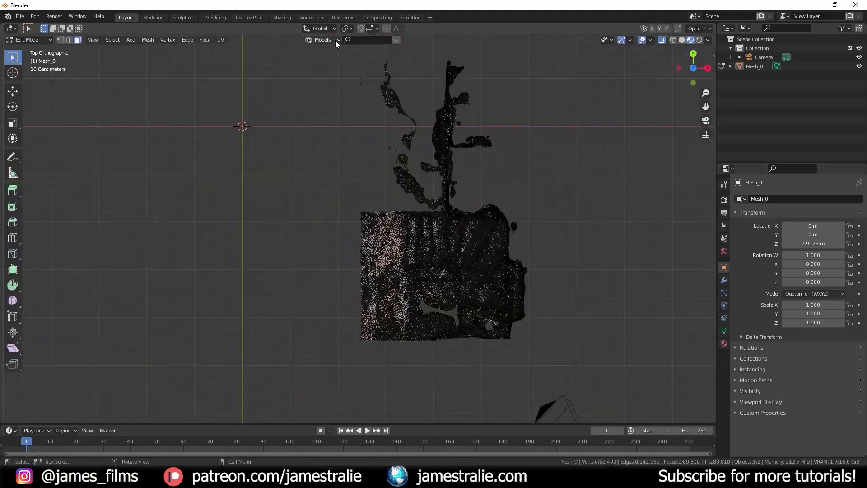
pyautogui.moveTo(316, 228); pyautogui.dragTo(307, 216)
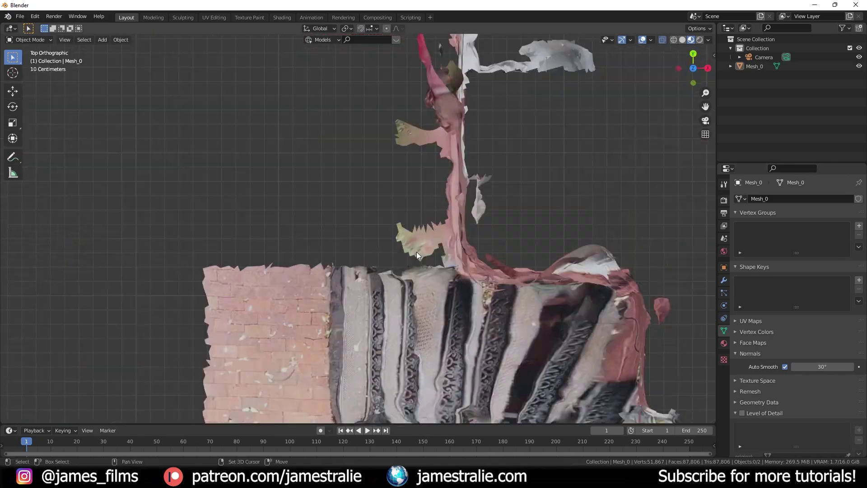
# Examine the jagged lower edge of the house mesh beneath the front window in Sculpt Mode.
pyautogui.click(374, 270)
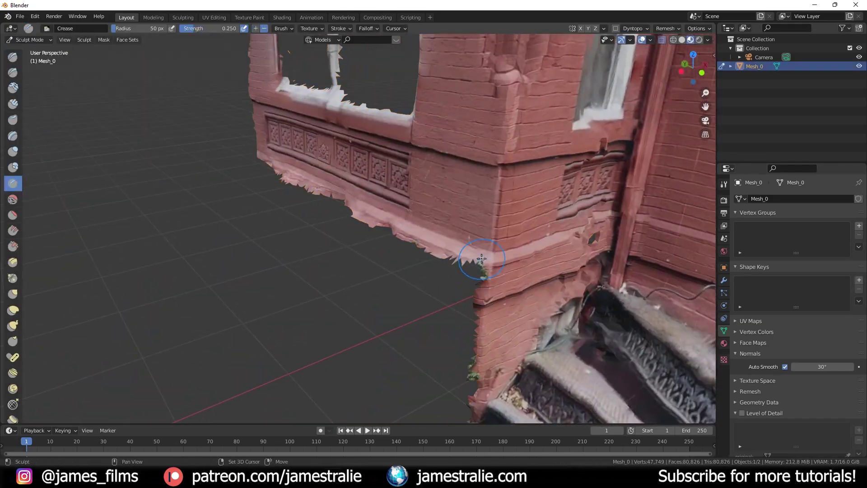
pyautogui.moveTo(481, 259); pyautogui.dragTo(437, 232, button='middle')
pyautogui.moveTo(313, 195); pyautogui.dragTo(284, 199, button='middle')
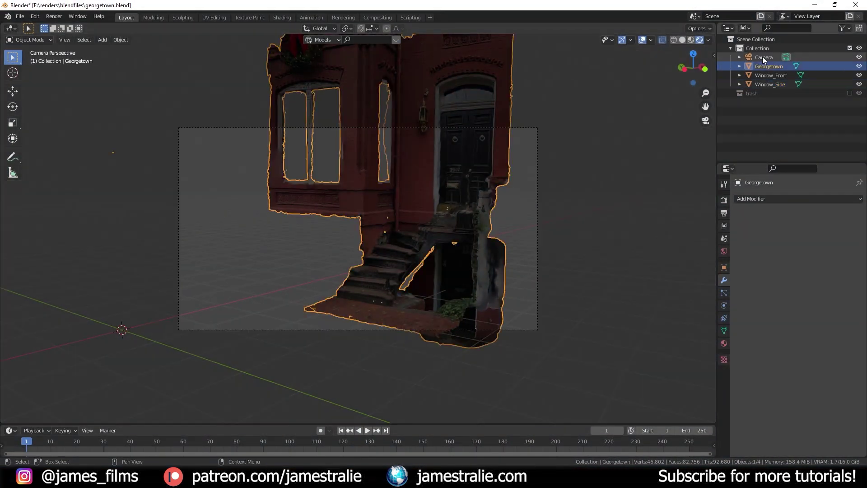
# Select the camera and set the render resolution to 1200 × 1500 px.
pyautogui.click(763, 57)
pyautogui.click(723, 212)
pyautogui.doubleClick(823, 209)
pyautogui.write('1200')
pyautogui.press('Return')
pyautogui.doubleClick(823, 218)
pyautogui.write('1500')
pyautogui.press('Return')
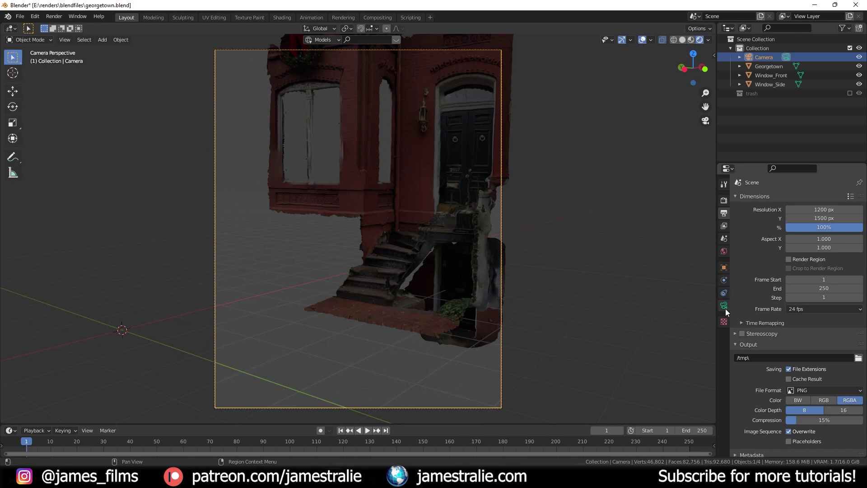
# Set the camera's focal length to 40 mm.
pyautogui.click(724, 305)
pyautogui.doubleClick(832, 241)
pyautogui.write('40')
pyautogui.press('Return')
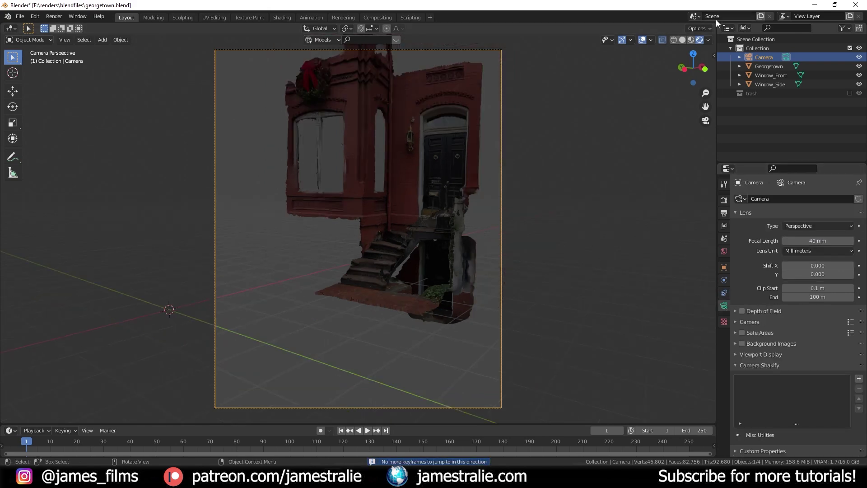
# Split the 3D viewport into a solid-shaded perspective view and a rendered camera view.
pyautogui.moveTo(715, 23); pyautogui.dragTo(462, 44)
pyautogui.click(428, 40)
pyautogui.click(699, 40)
pyautogui.press('KP_0')
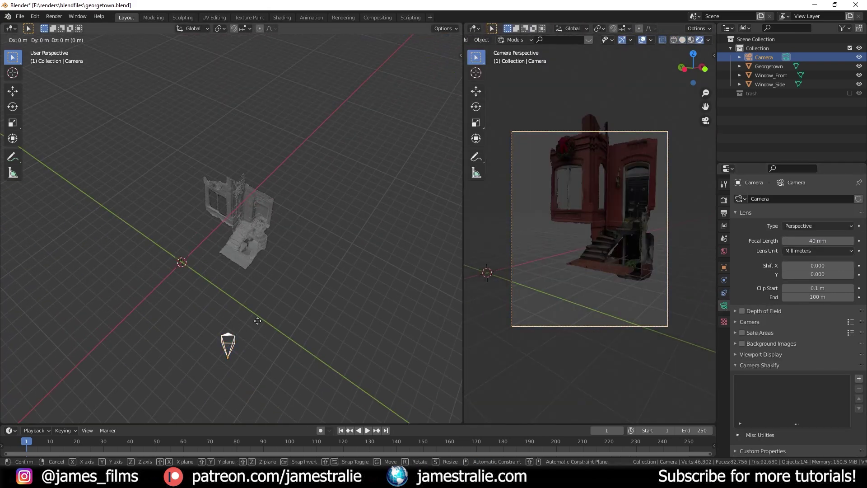
# Move the camera closer to the house, to about X -1.79 m, Y -6.36 m.
pyautogui.press('g')
pyautogui.press('Return')
pyautogui.press('Up')
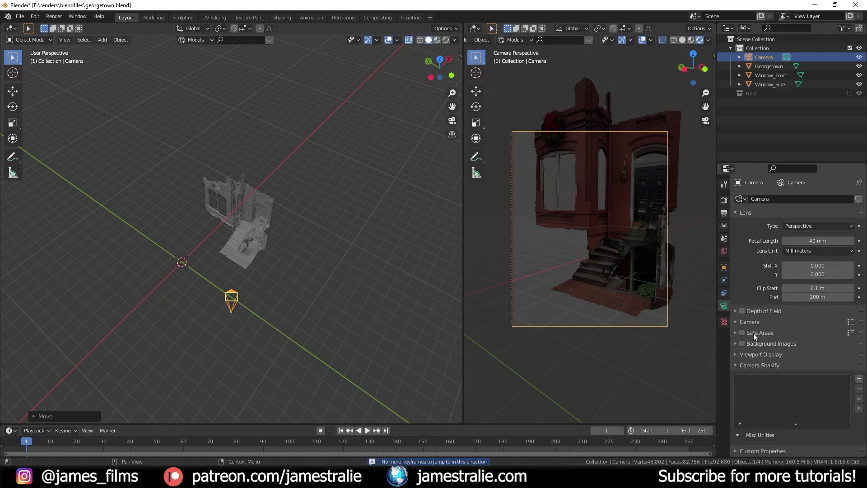
# Enable Render Region for the camera output and show the render settings.
pyautogui.click(723, 213)
pyautogui.click(788, 246)
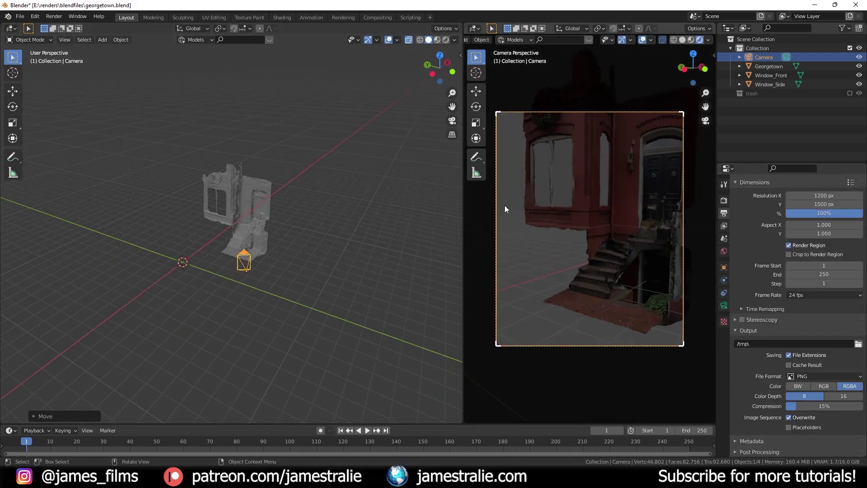
pyautogui.click(724, 200)
# Lower the camera to about Z 1.89 m and tilt its X rotation to about 88.6°.
pyautogui.moveTo(251, 228); pyautogui.dragTo(243, 226, button='middle')
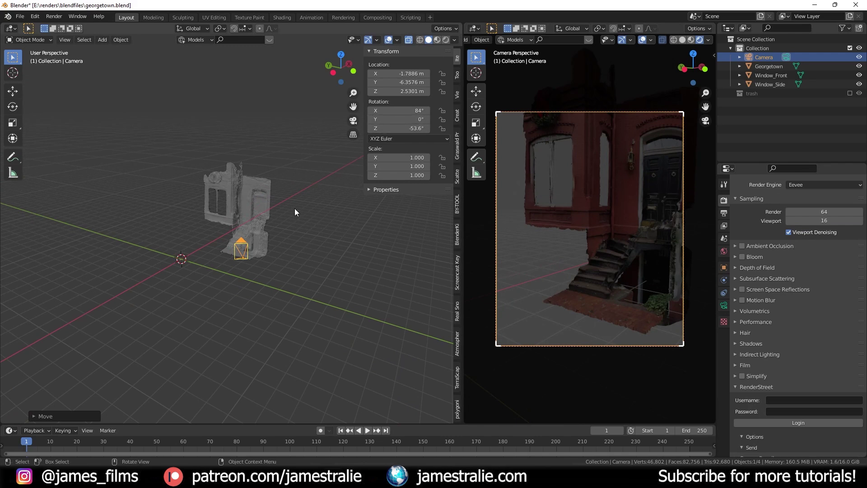
pyautogui.press('g')
pyautogui.press('z')
pyautogui.moveTo(399, 110); pyautogui.dragTo(408, 110)
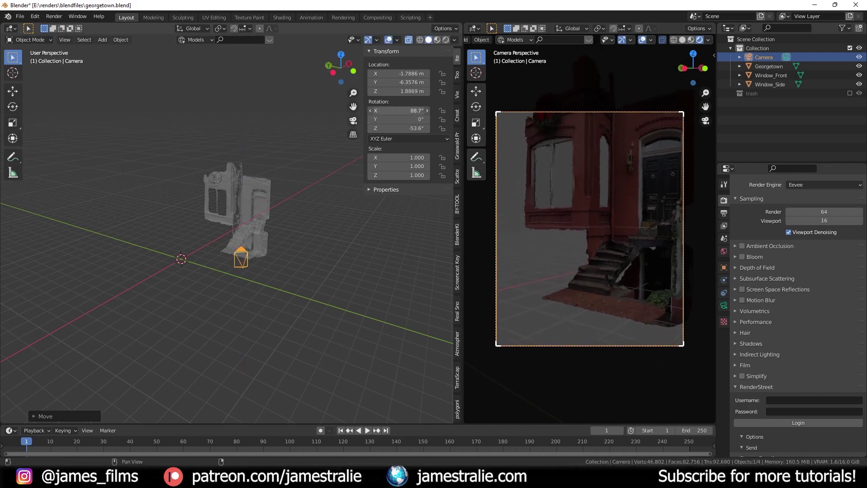
# Tilt the camera's X rotation to 93.3° and reposition it at about X -1.95 m, Y -6.56 m.
pyautogui.click(315, 277)
pyautogui.scroll(3, 610, 286)
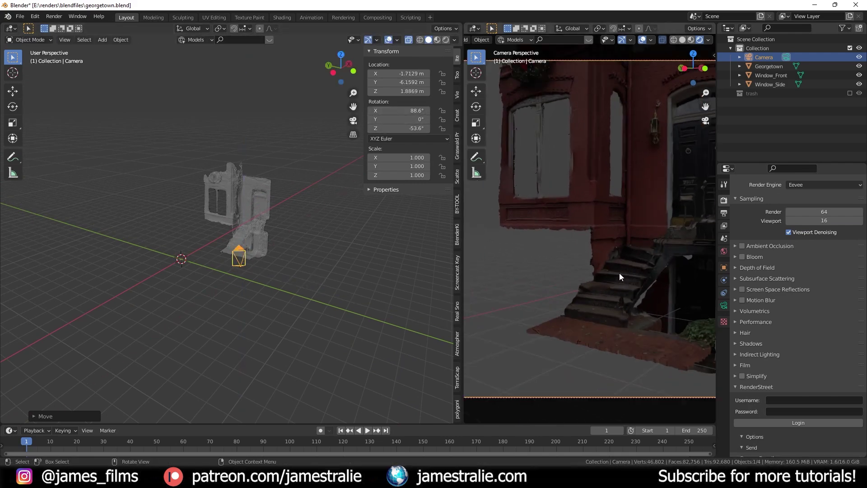
pyautogui.press('Home')
pyautogui.moveTo(400, 110); pyautogui.dragTo(412, 110)
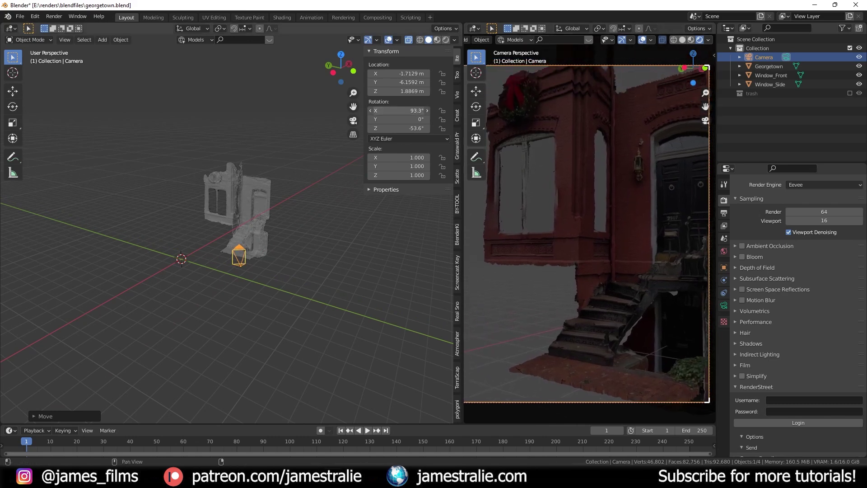
pyautogui.press('g')
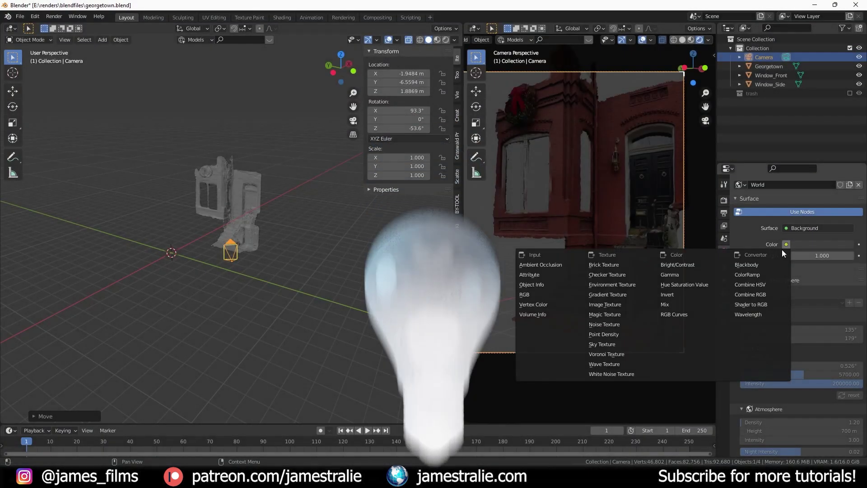
# Load oberer_kuhberg_2k.exr as the world background's environment texture.
pyautogui.click(848, 257)
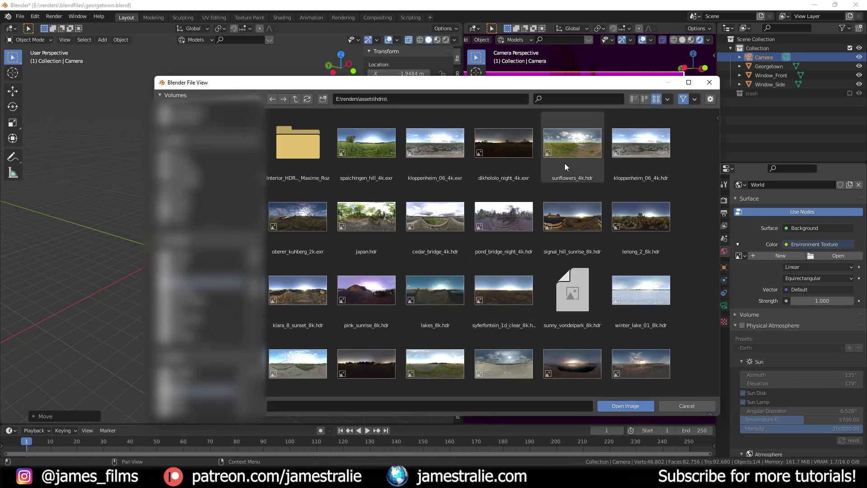
pyautogui.click(565, 166)
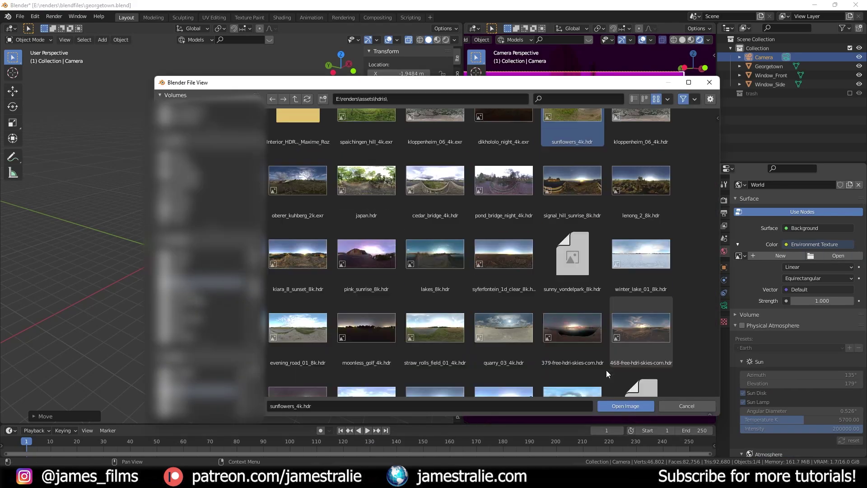
pyautogui.scroll(-5, 606, 370)
pyautogui.scroll(3, 568, 345)
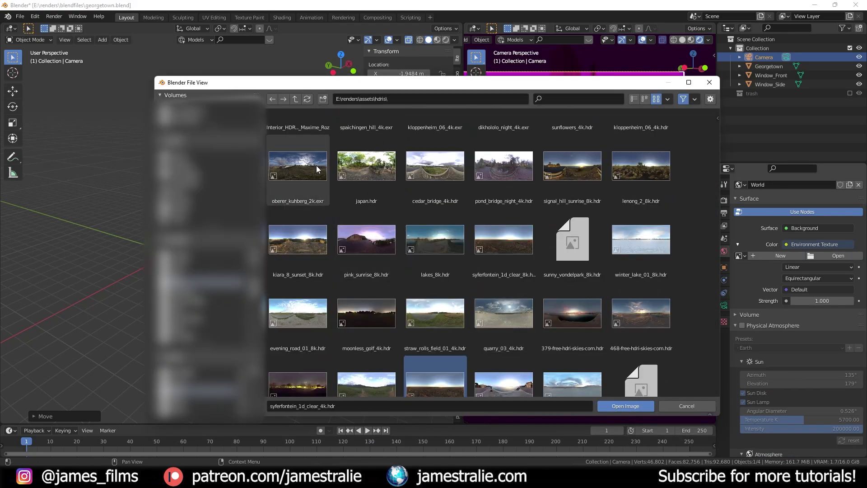
pyautogui.click(646, 407)
# Set the world background's strength to 5.
pyautogui.press('BackSpace')
pyautogui.press('BackSpace')
pyautogui.write('5')
pyautogui.press('Return')
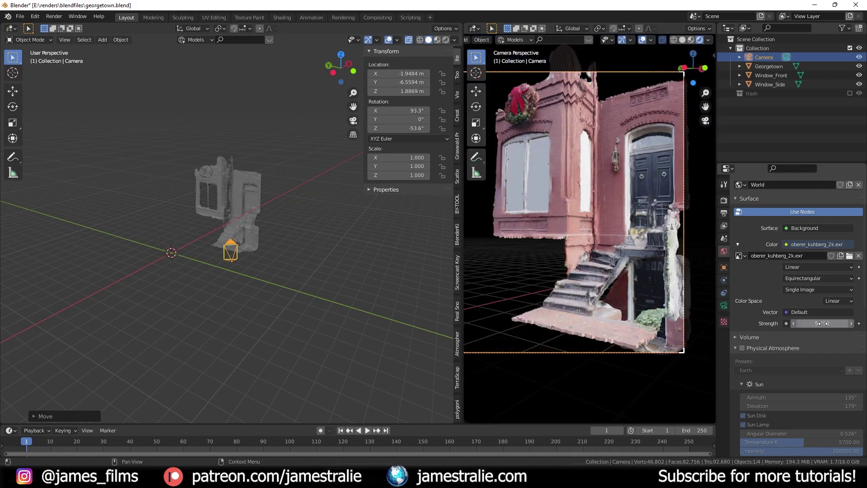
# Open a Shader Editor area beneath the viewports and switch its shader type to World.
pyautogui.moveTo(305, 425); pyautogui.dragTo(304, 297)
pyautogui.click(11, 302)
pyautogui.click(32, 377)
pyautogui.click(41, 302)
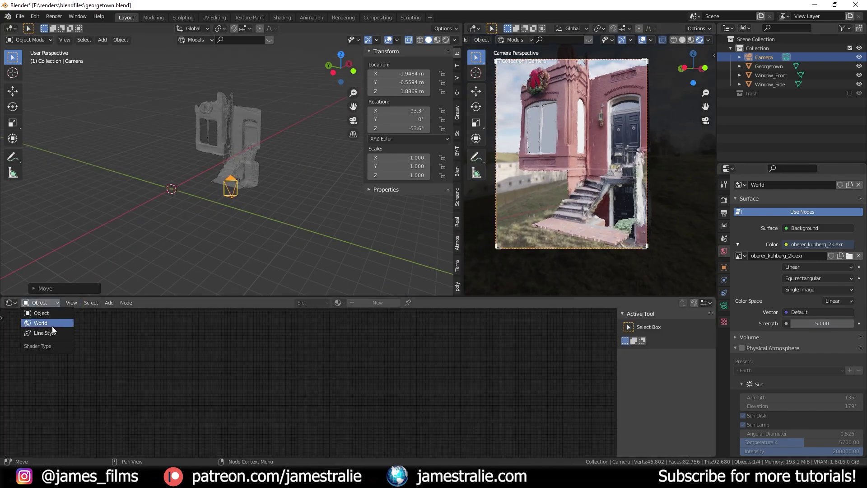
# Rotate the environment texture to 138° about Z with a Mapping node and save the file.
pyautogui.scroll(4, 163, 359)
pyautogui.moveTo(242, 386); pyautogui.dragTo(312, 386)
pyautogui.scroll(3, 581, 209)
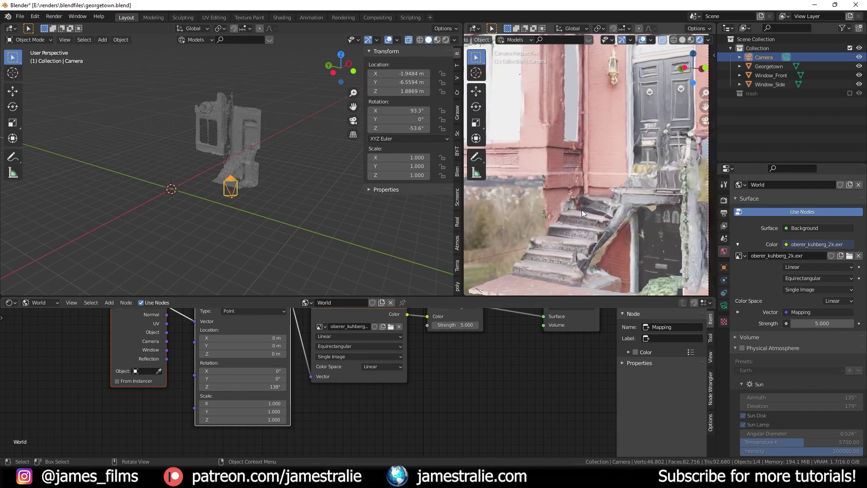
pyautogui.hotkey('ctrl', 's')
# Make the render's film background transparent.
pyautogui.scroll(3, 627, 203)
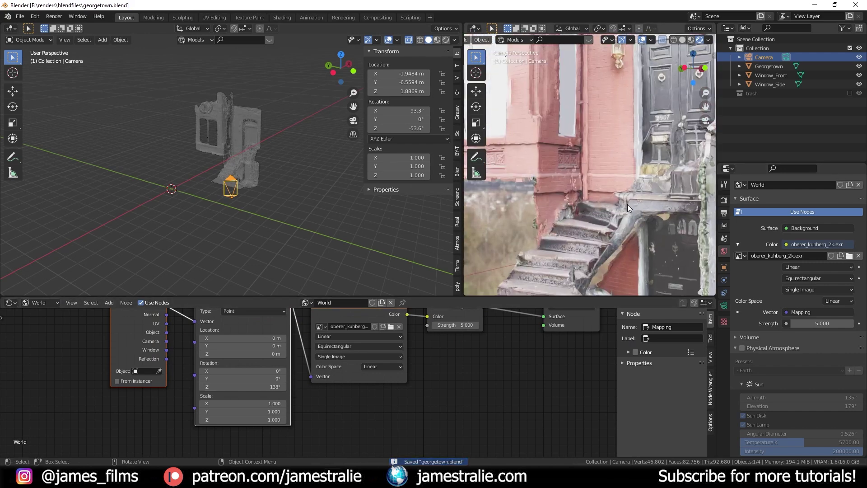
pyautogui.scroll(-3, 627, 205)
pyautogui.click(724, 200)
pyautogui.click(744, 364)
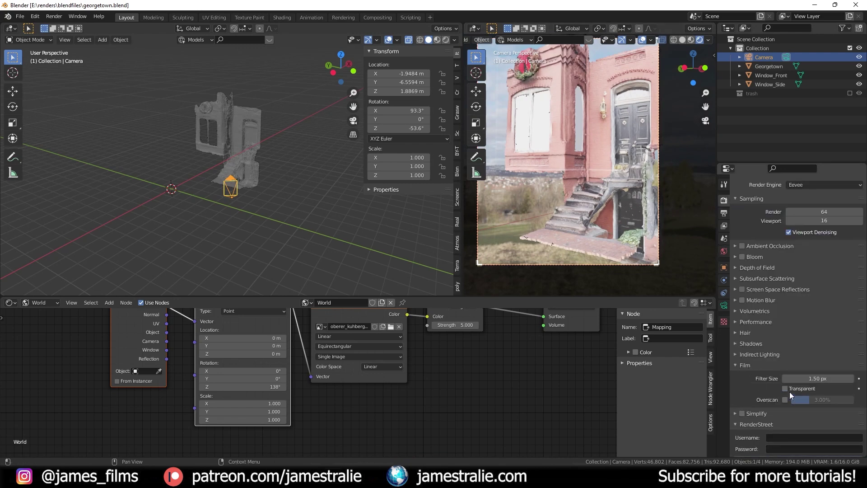
pyautogui.click(784, 389)
# Search the BlenderKit materials for "architectural" and apply Architectural Glass to Window_Front and Window_Side.
pyautogui.keyDown('shift'); pyautogui.moveTo(583, 217); pyautogui.dragTo(455, 199, button='middle'); pyautogui.keyUp('shift')
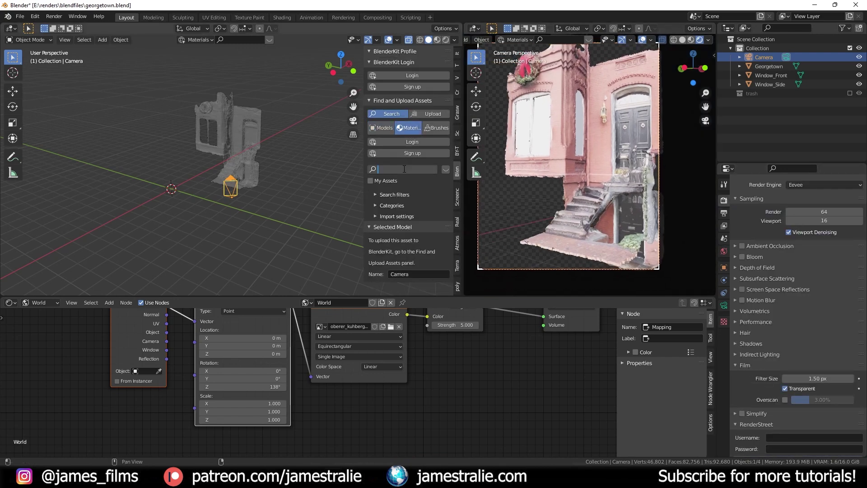
pyautogui.moveTo(116, 92)
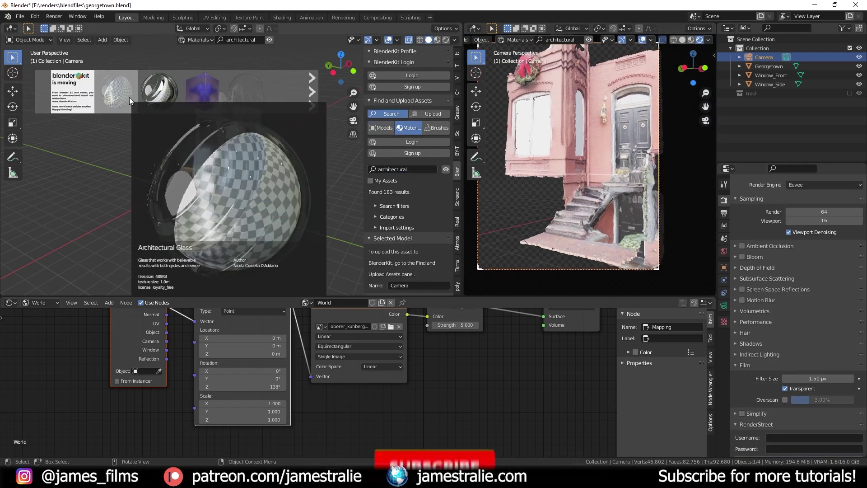
pyautogui.moveTo(129, 97); pyautogui.dragTo(215, 144)
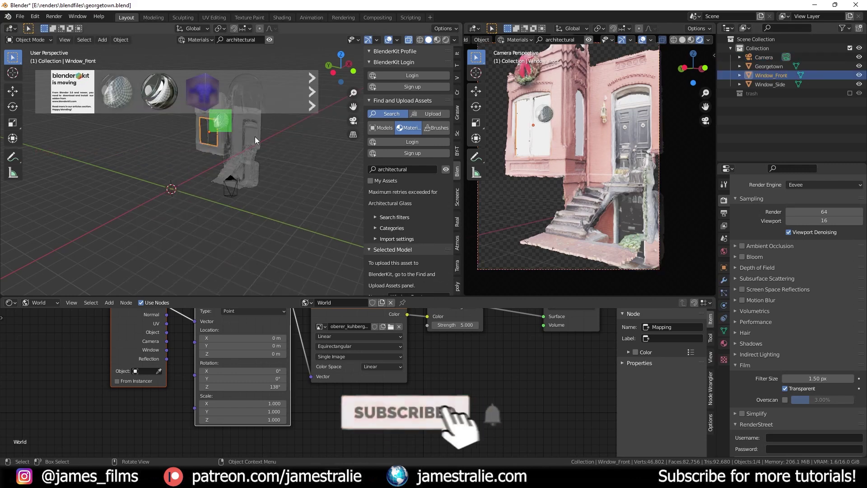
pyautogui.click(770, 84)
pyautogui.moveTo(115, 91); pyautogui.dragTo(228, 130)
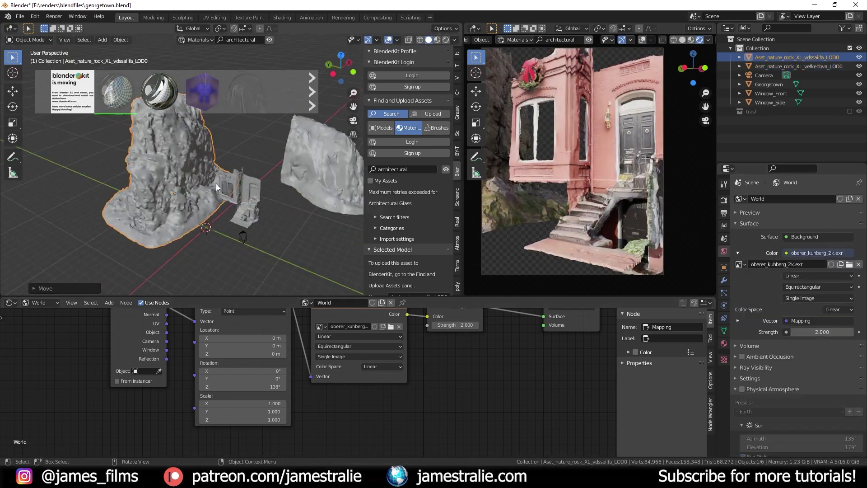
# Rotate the vefkehbva rock and move it against the house, adjusting both its horizontal position and its height.
pyautogui.click(307, 186)
pyautogui.press('g')
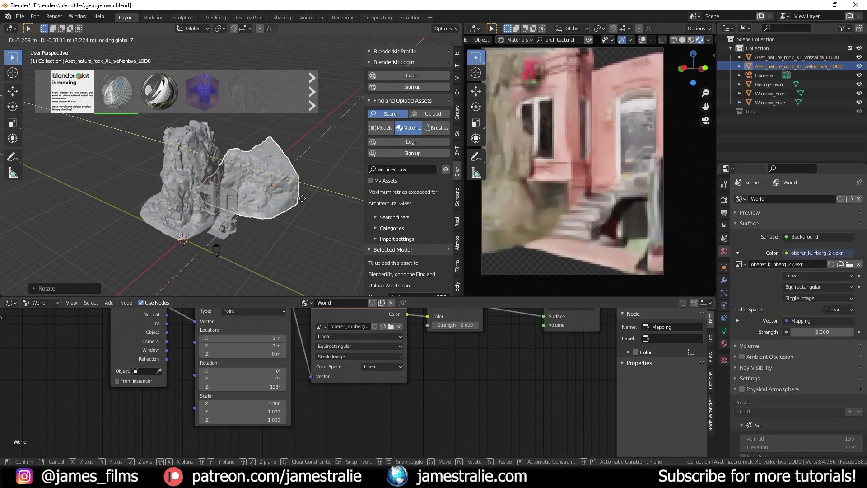
pyautogui.press('r')
pyautogui.press('g')
pyautogui.hotkey('shift', 'z')
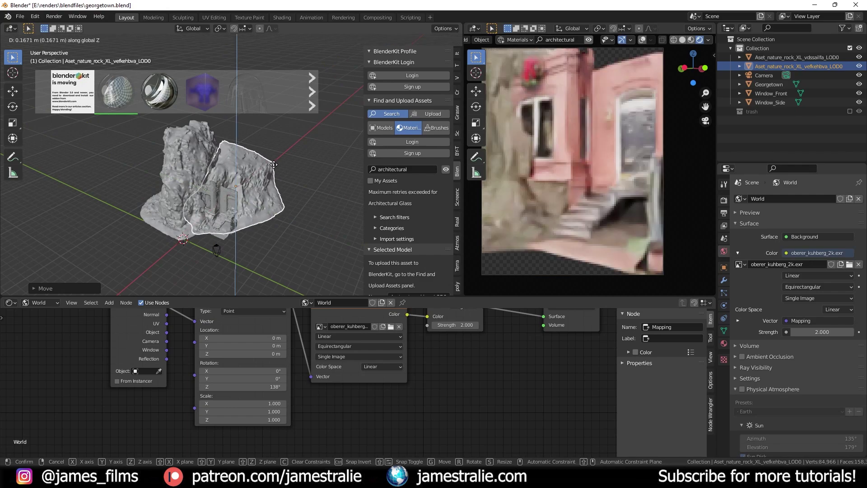
pyautogui.click(271, 171)
pyautogui.scroll(8, 236, 188)
pyautogui.press('g')
pyautogui.press('z')
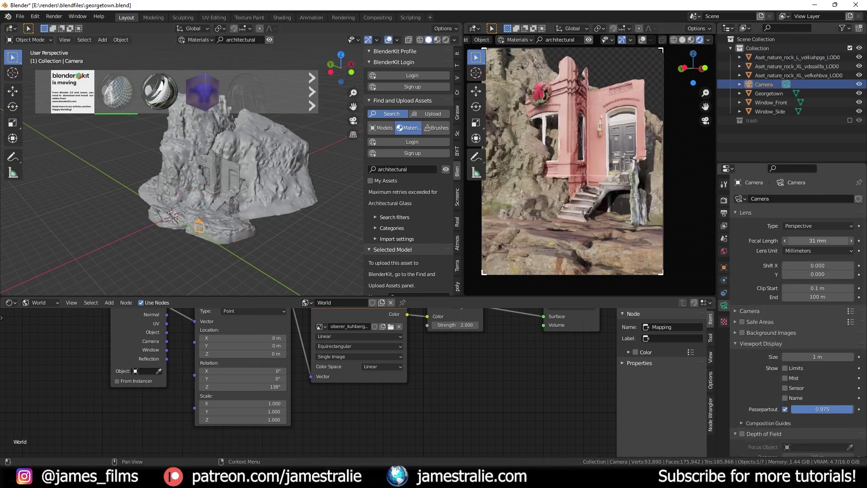
# Adjust the camera's height and set the Physical Atmosphere sun's elevation to 160°.
pyautogui.press('g')
pyautogui.press('z')
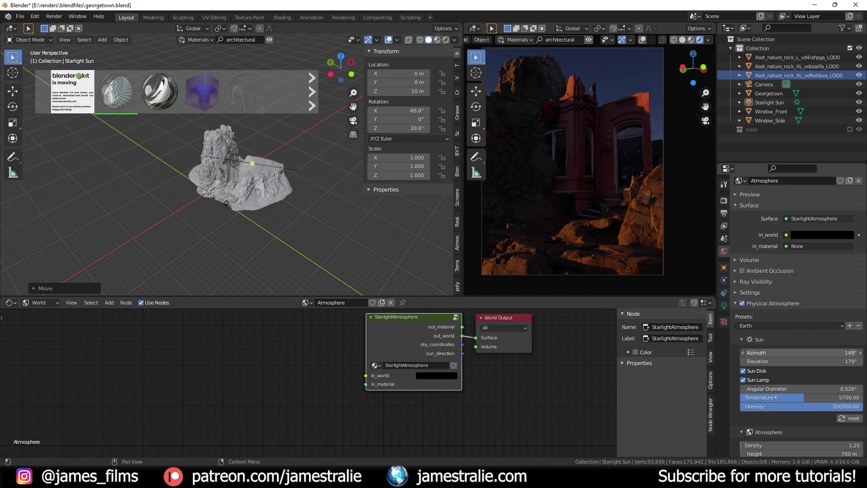
pyautogui.moveTo(801, 361); pyautogui.dragTo(795, 362)
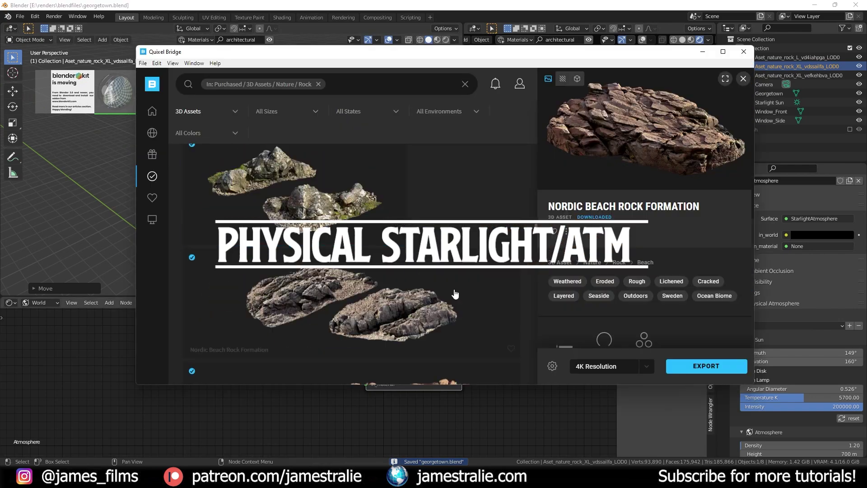
# Export Nordic Beach Rock Formation at 4K Resolution from Quixel Bridge and place a rotated copy in front of the house in Blender.
pyautogui.click(717, 367)
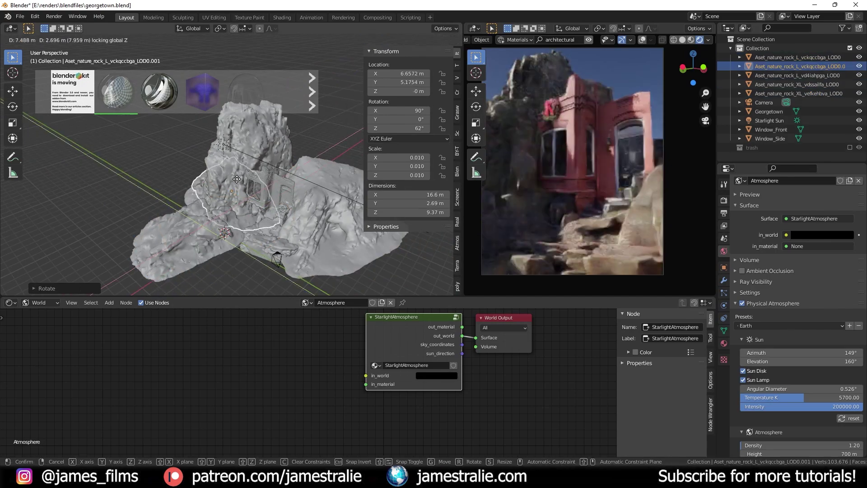
pyautogui.click(275, 227)
pyautogui.scroll(5, 280, 207)
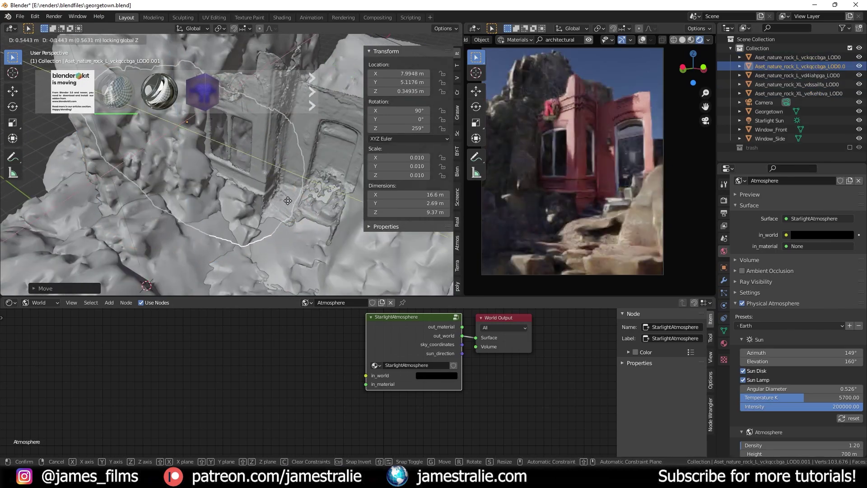
pyautogui.click(288, 200)
# Surround the house with more copies of the beach rock and the tall vdssailfa rock, flattening a beach rock copy vertically.
pyautogui.hotkey('shift', 'd')
pyautogui.press('z')
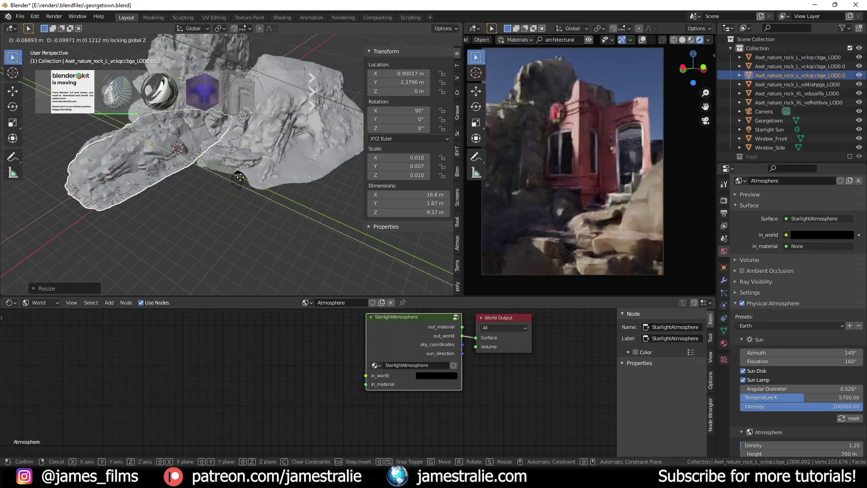
pyautogui.press('s')
pyautogui.press('z')
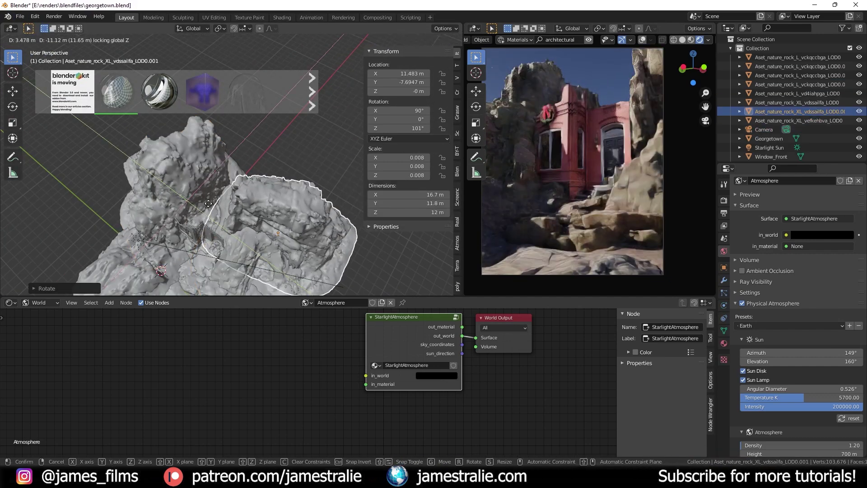
pyautogui.moveTo(265, 226); pyautogui.dragTo(294, 234, button='middle')
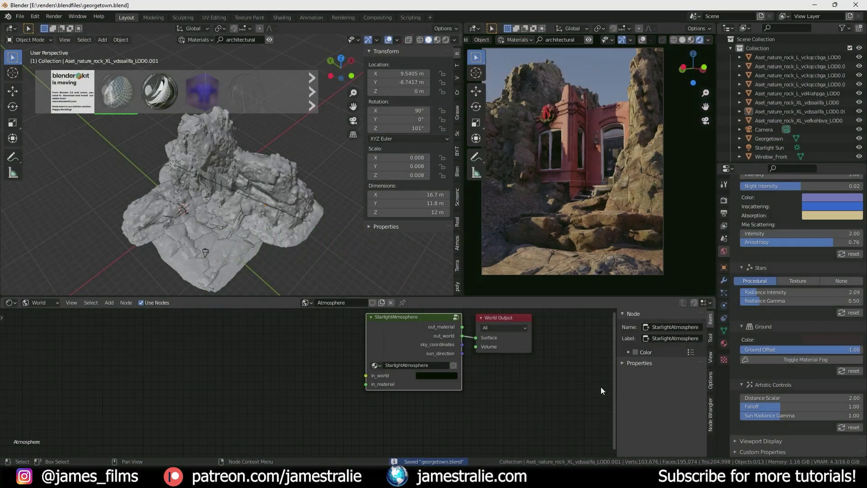
# Import the Is_Chamaedorea_Costaricanate plant set from the TerraScape library.
pyautogui.click(409, 110)
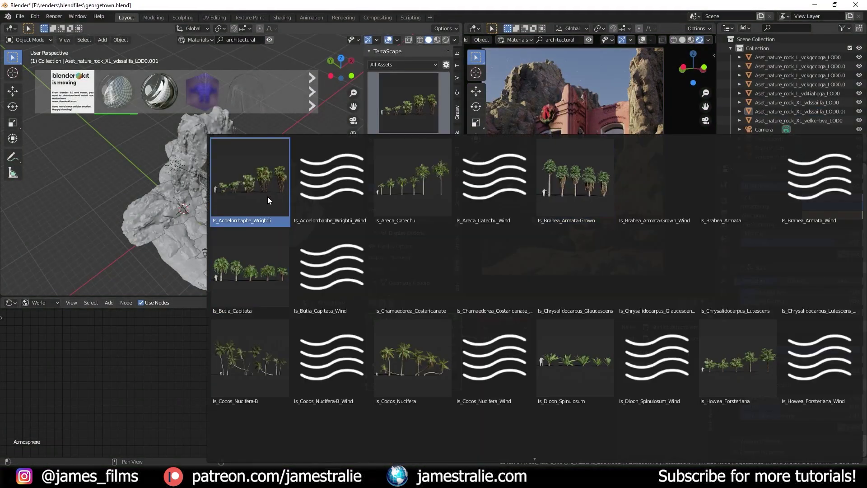
pyautogui.click(251, 174)
pyautogui.click(387, 158)
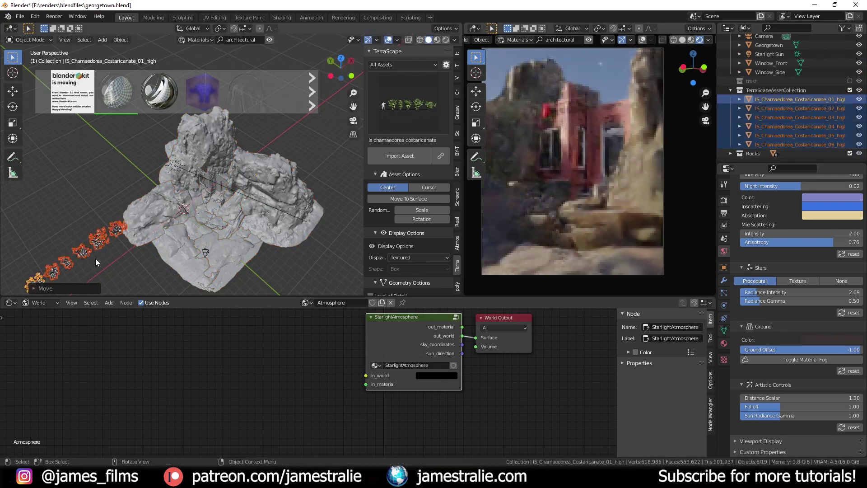
# Position the Chamaedorea plants among the rocks around the house and adjust their height.
pyautogui.press('KP_0')
pyautogui.press('KP_0')
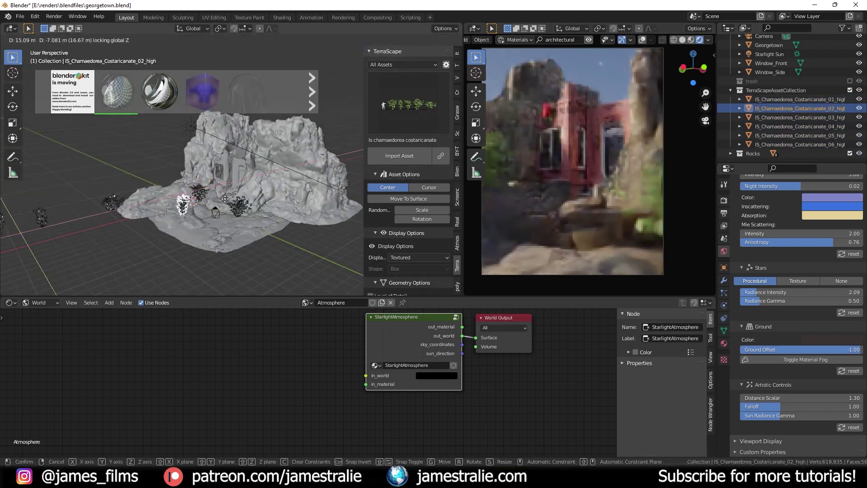
pyautogui.press('KP_0')
pyautogui.press('g')
pyautogui.press('z')
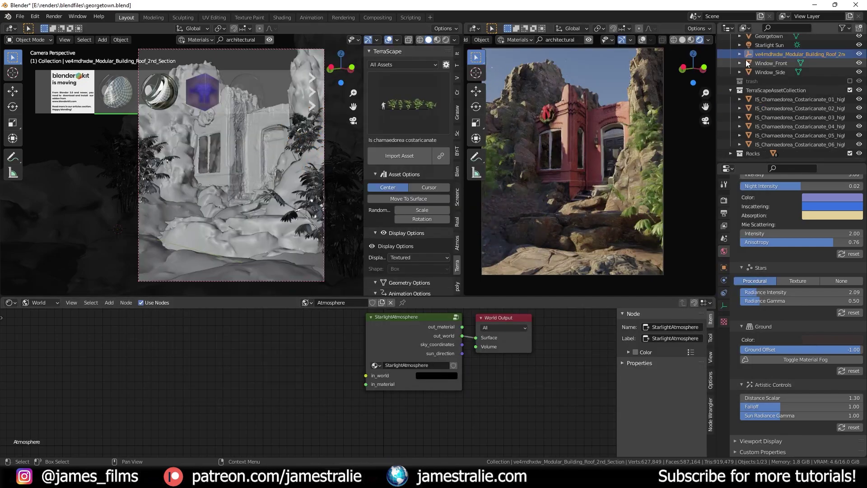
# Move the imported Modular_Building_Roof_2nd_Section asset horizontally onto the top of the house.
pyautogui.press('KP_0')
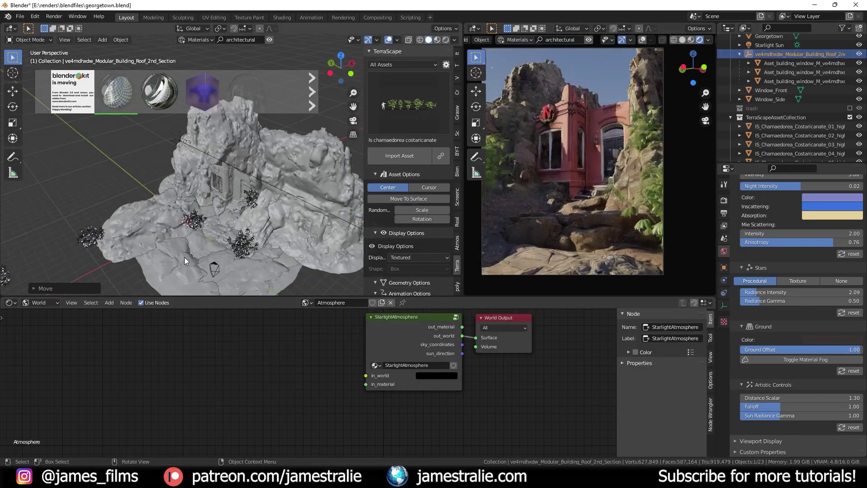
pyautogui.press('KP_Decimal')
pyautogui.moveTo(185, 227); pyautogui.dragTo(253, 199, button='middle')
pyautogui.press('g')
pyautogui.hotkey('shift', 'z')
pyautogui.press('Return')
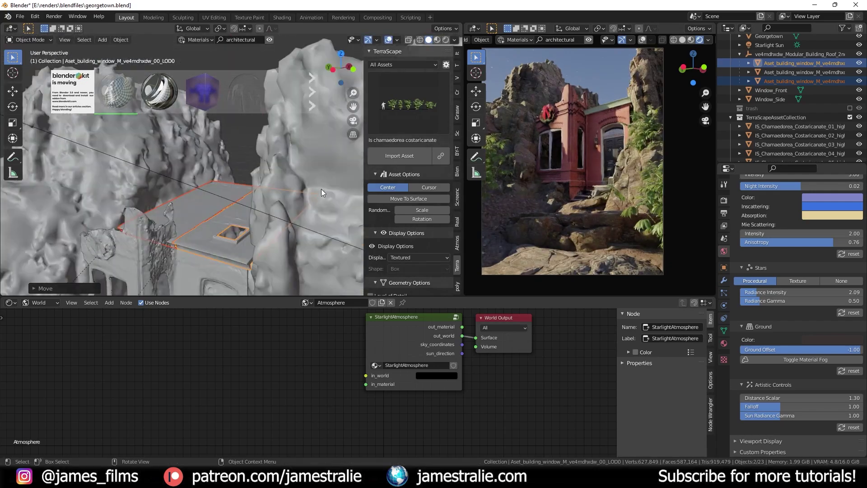
# Tilt two of the roof sections about the Y axis to form a sloped roof over the house.
pyautogui.scroll(-6, 321, 188)
pyautogui.press('r')
pyautogui.press('y')
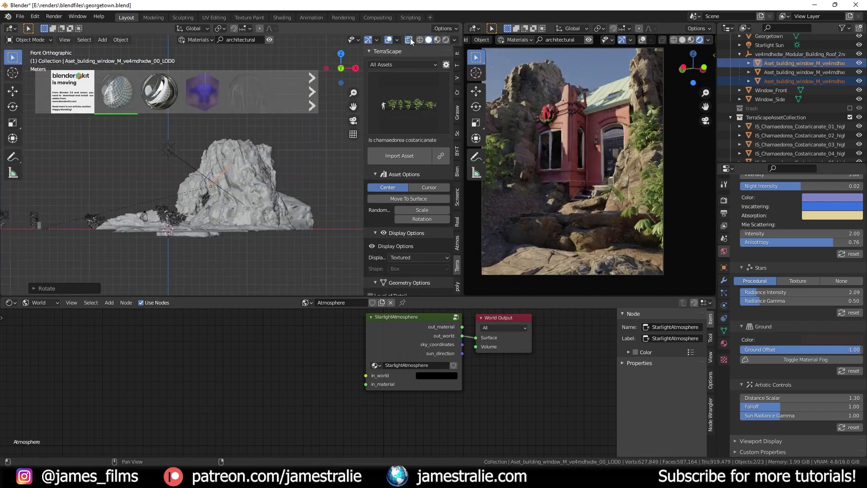
pyautogui.scroll(5, 248, 200)
pyautogui.moveTo(248, 200); pyautogui.dragTo(197, 204, button='middle')
# Delete the ragged geometry along the top of the Georgetown mesh beneath the new roof.
pyautogui.click(197, 204)
pyautogui.press('ctrl+KP_3')
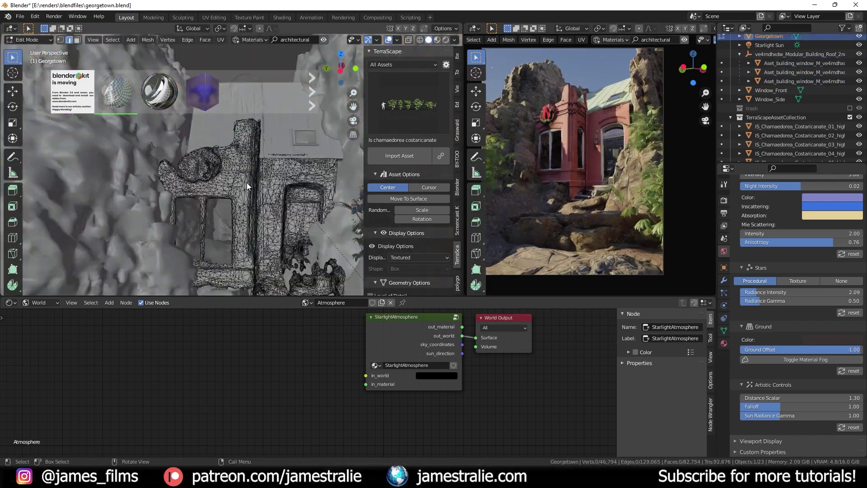
pyautogui.click(247, 182)
pyautogui.press('Tab')
pyautogui.scroll(3, 246, 182)
pyautogui.moveTo(309, 133); pyautogui.dragTo(205, 204)
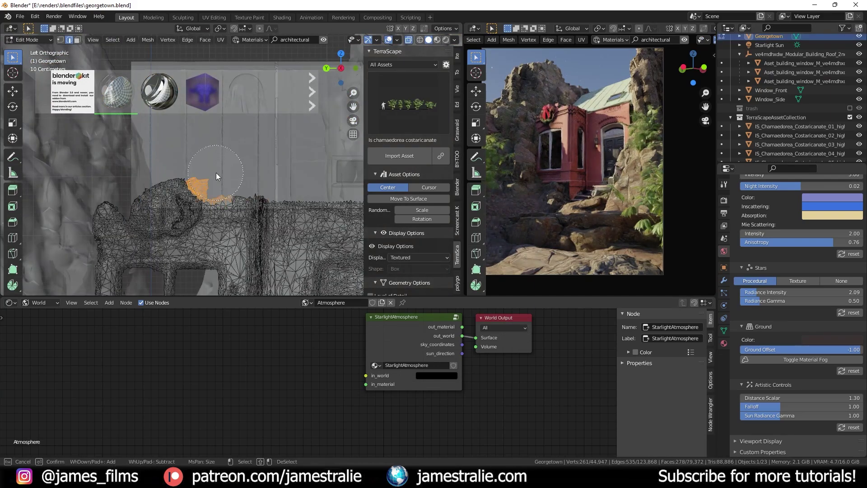
pyautogui.press('Escape')
pyautogui.press('Tab')
# Fit a roof panel over the front bay by scaling it, tilting it about Y and moving it along Y.
pyautogui.click(232, 171)
pyautogui.moveTo(250, 177)
pyautogui.mouseDown(button='middle')
pyautogui.moveTo(233, 172)
pyautogui.moveTo(258, 165)
pyautogui.mouseUp(button='middle')
pyautogui.press('s')
pyautogui.press('Return')
pyautogui.press('r')
pyautogui.press('y')
pyautogui.press('KP_Decimal')
pyautogui.press('g')
pyautogui.press('y')
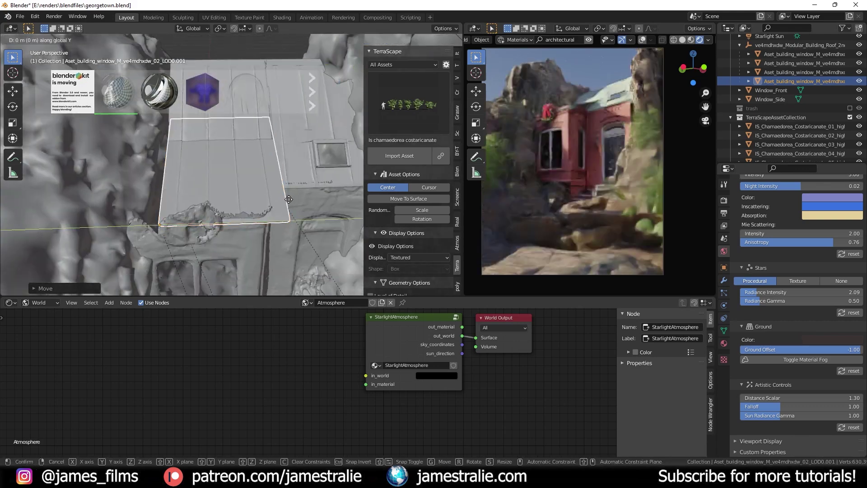
pyautogui.click(282, 205)
# Delete the edges of the Georgetown mesh that stick up through the bay's roof panel beside the wreath.
pyautogui.click(254, 223)
pyautogui.press('Tab')
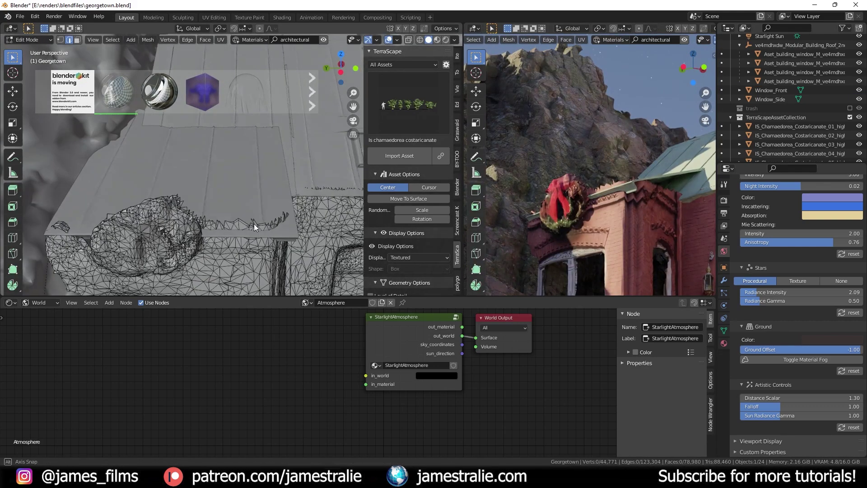
pyautogui.press('c')
pyautogui.scroll(2, 276, 202)
pyautogui.click(245, 188)
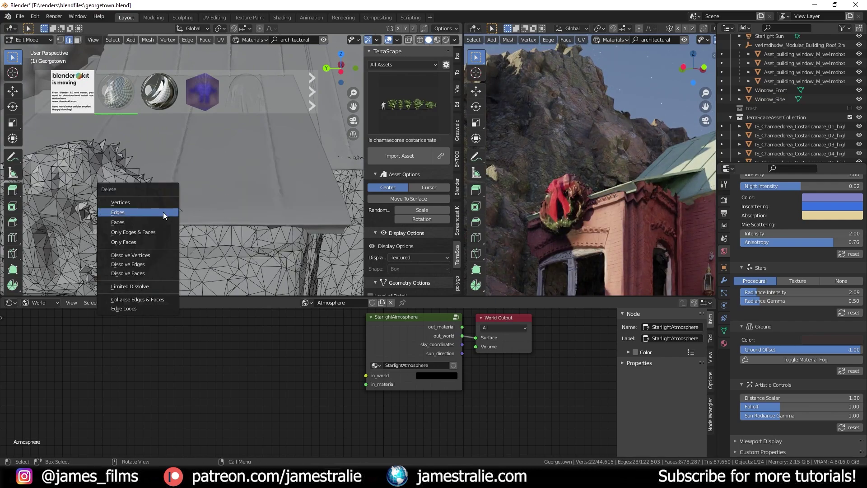
pyautogui.click(163, 212)
pyautogui.moveTo(138, 179); pyautogui.dragTo(230, 163, button='middle')
pyautogui.press('Tab')
# Rotate and move another roof panel copy upright to close the side gap beneath the bay roof.
pyautogui.moveTo(44, 153); pyautogui.dragTo(261, 163, button='middle')
pyautogui.click(261, 162)
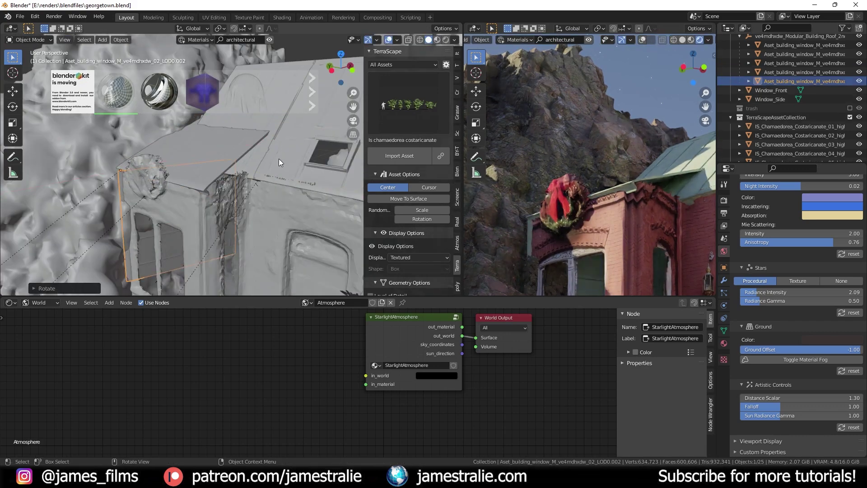
pyautogui.press('g')
pyautogui.click(662, 204)
pyautogui.moveTo(662, 204); pyautogui.dragTo(323, 216, button='middle')
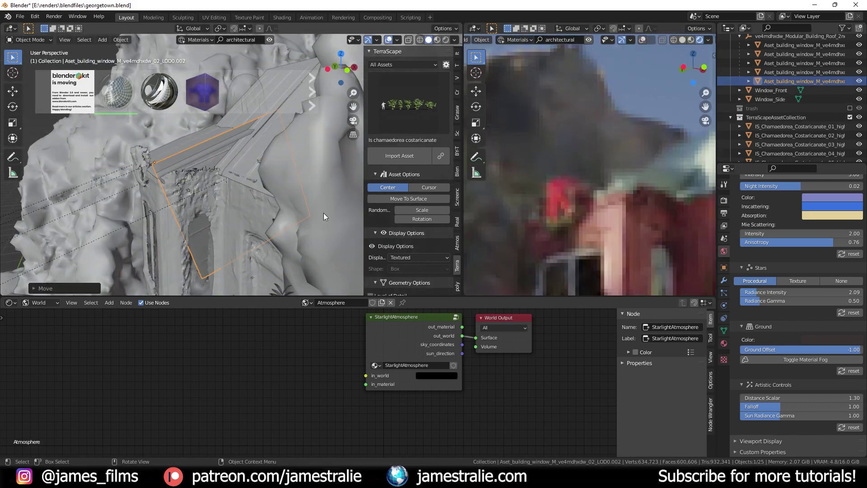
pyautogui.press('r')
pyautogui.click(364, 195)
pyautogui.press('g')
pyautogui.press('z')
pyautogui.press('KP_7')
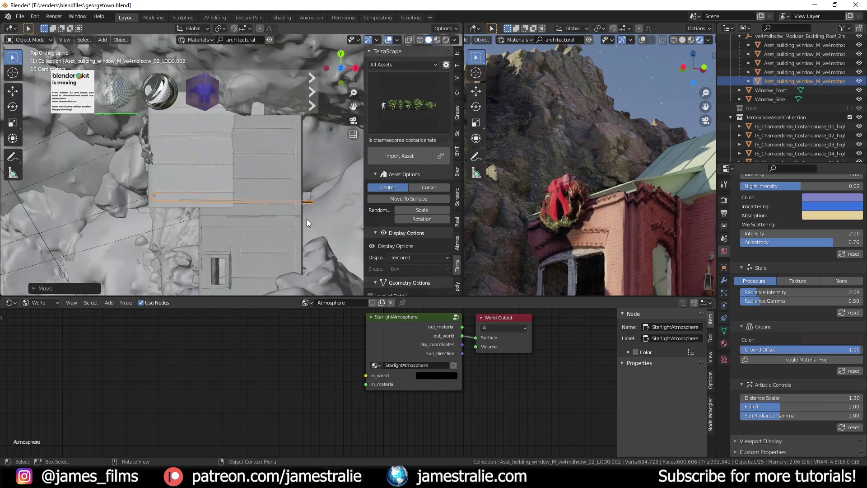
pyautogui.click(293, 223)
# Trim away the excess lower part of the upright roof panel's mesh and save the file.
pyautogui.moveTo(293, 223); pyautogui.dragTo(132, 256, button='middle')
pyautogui.press('Tab')
pyautogui.press('KP_1')
pyautogui.moveTo(308, 146); pyautogui.dragTo(215, 251)
pyautogui.moveTo(215, 250); pyautogui.dragTo(247, 181, button='middle')
pyautogui.press('c')
pyautogui.press('Tab')
pyautogui.hotkey('ctrl', 's')
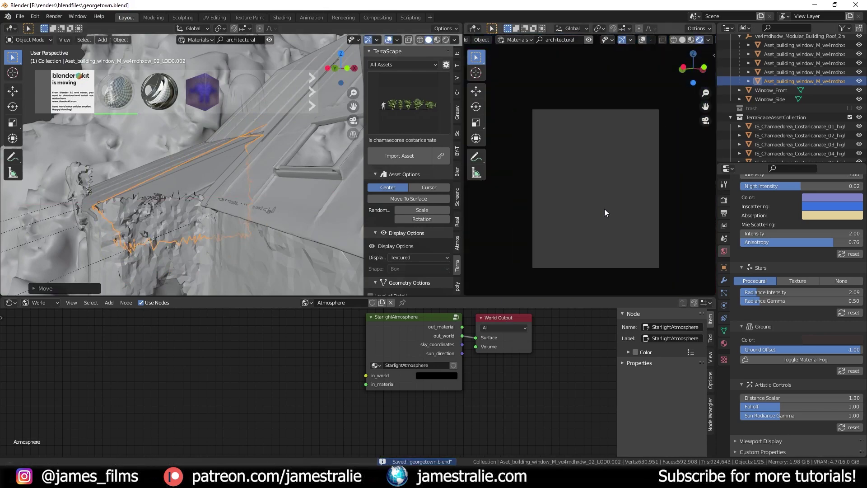
# Try to sculpt the rough wall corner of the Georgetown mesh with the Inflate/Deflate brush, and undo the strokes.
pyautogui.scroll(3, 235, 156)
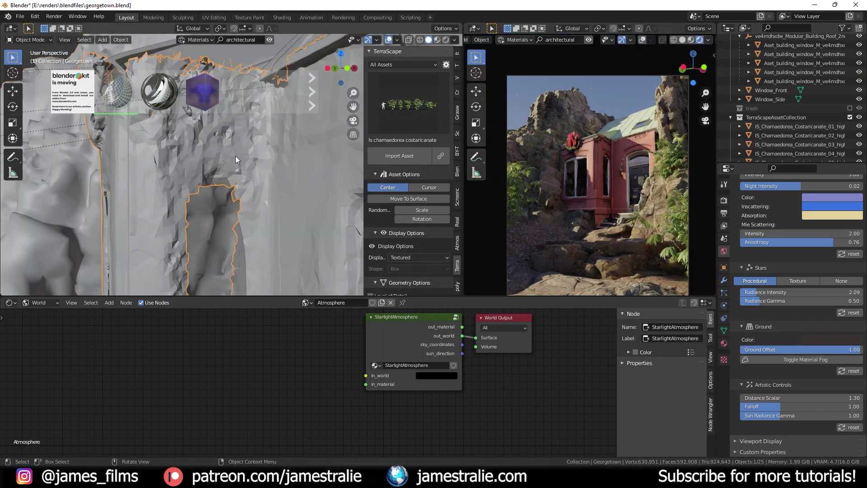
pyautogui.moveTo(235, 156); pyautogui.dragTo(285, 223, button='middle')
pyautogui.click(258, 171)
pyautogui.hotkey('ctrl', 'Tab')
pyautogui.moveTo(258, 155); pyautogui.dragTo(240, 171, button='middle')
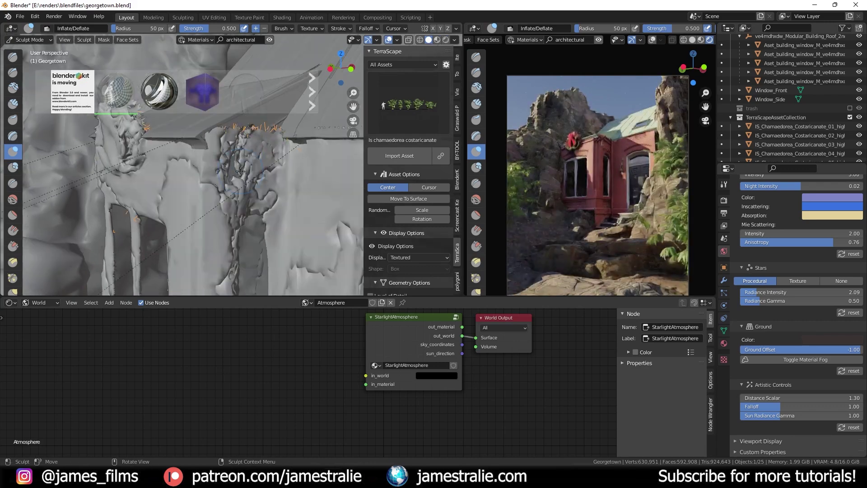
pyautogui.hotkey('ctrl', 'z')
pyautogui.hotkey('ctrl', 'z')
pyautogui.scroll(-5, 311, 189)
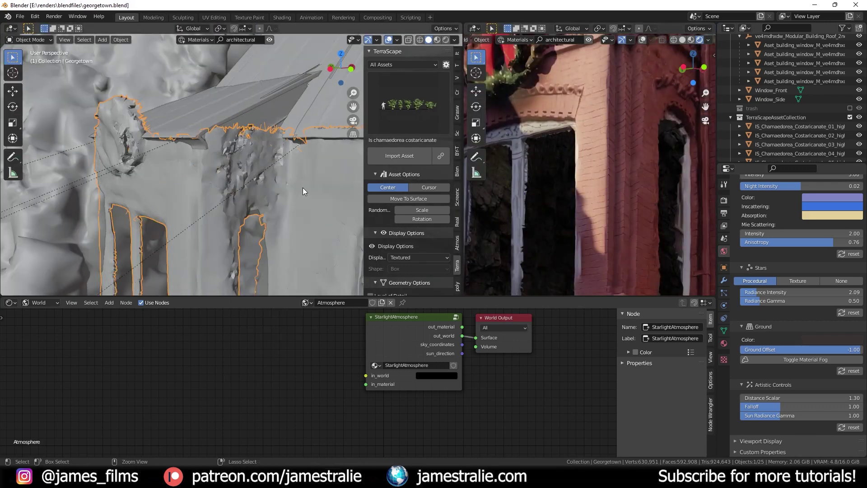
# Save the file and move two Chamaedorea plants to the rocks in front of the bay window.
pyautogui.hotkey('ctrl', 's')
pyautogui.scroll(5, 236, 202)
pyautogui.press('g')
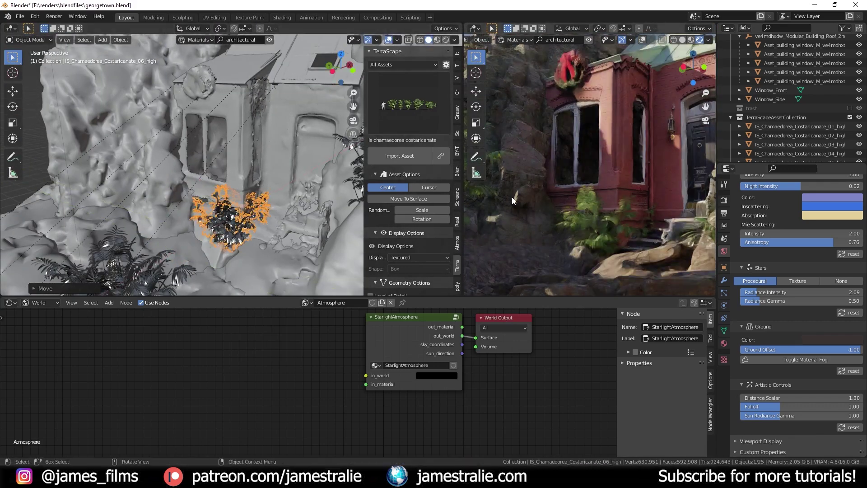
pyautogui.click(312, 243)
pyautogui.scroll(-5, 311, 240)
pyautogui.click(148, 208)
pyautogui.scroll(5, 148, 209)
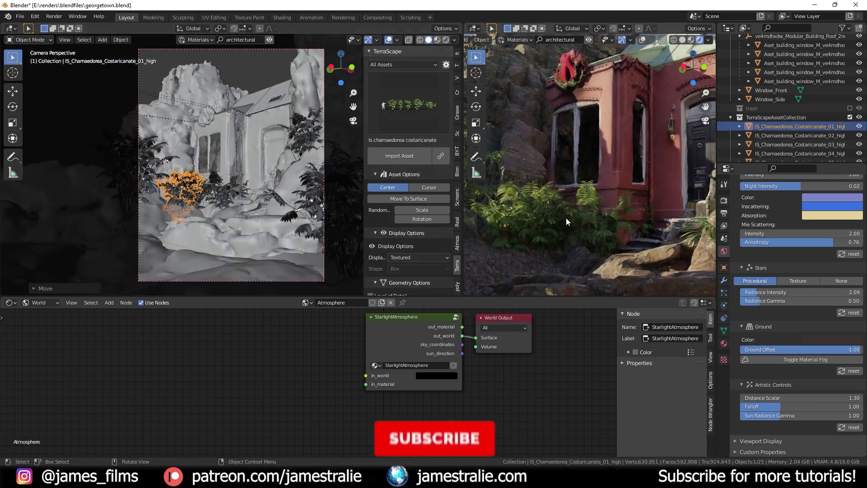
# Adjust the height of the selected Chamaedorea plant on the rocks in front of the bay window.
pyautogui.press('g')
pyautogui.press('z')
pyautogui.click(174, 231)
pyautogui.scroll(-5, 185, 191)
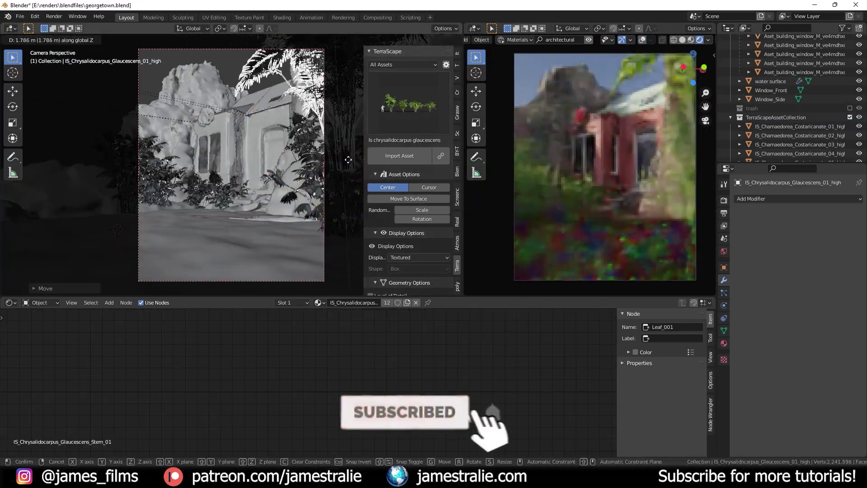
# Raise the Chrysalidocarpus Glaucescens palm along Z so that its fronds frame the house in the camera view.
pyautogui.scroll(-5, 181, 180)
pyautogui.scroll(5, 180, 180)
pyautogui.scroll(-5, 146, 225)
pyautogui.click(132, 213)
pyautogui.press('KP_0')
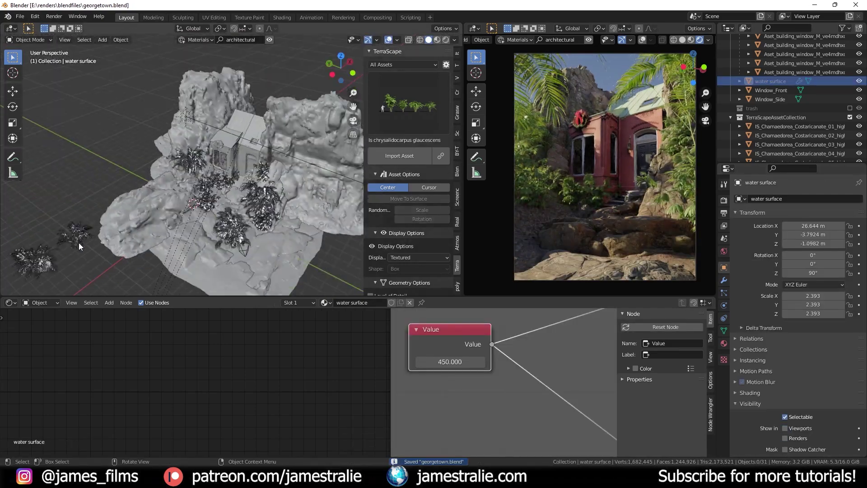
# Adjust the placement of an Areca Catechu palm in the camera view, moving it along Z.
pyautogui.press('KP_0')
pyautogui.press('g')
pyautogui.press('z')
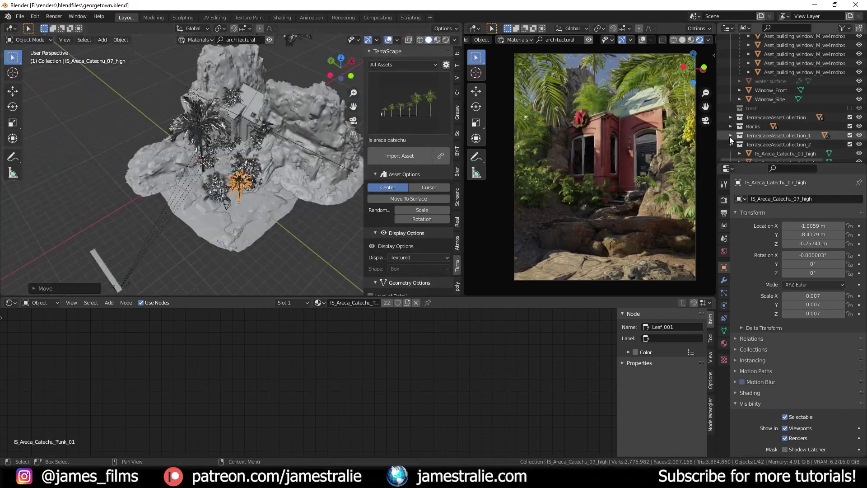
# Stretch the ground plane's mesh along Y in front of the house and give the plane Subdivision and Displace modifiers.
pyautogui.click(746, 84)
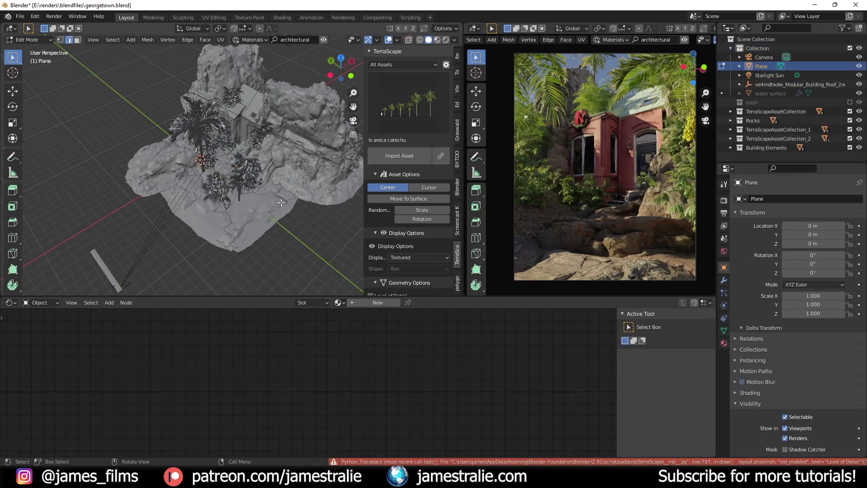
pyautogui.press('s')
pyautogui.press('y')
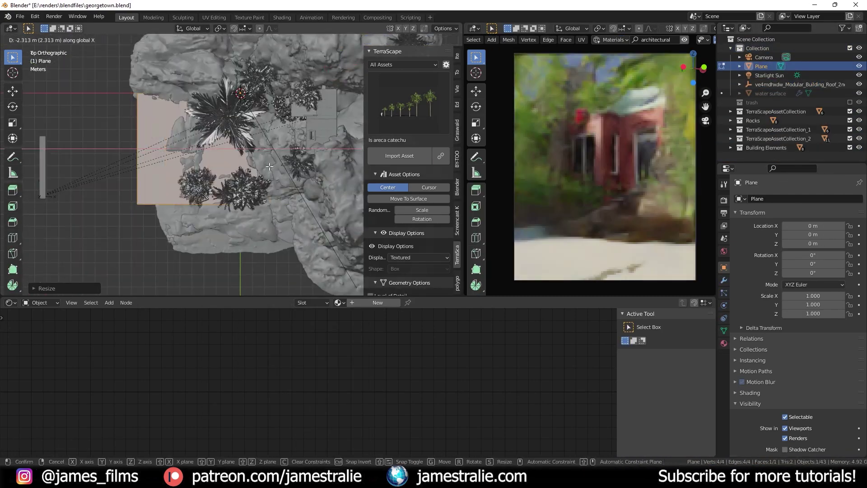
pyautogui.click(797, 199)
pyautogui.click(754, 254)
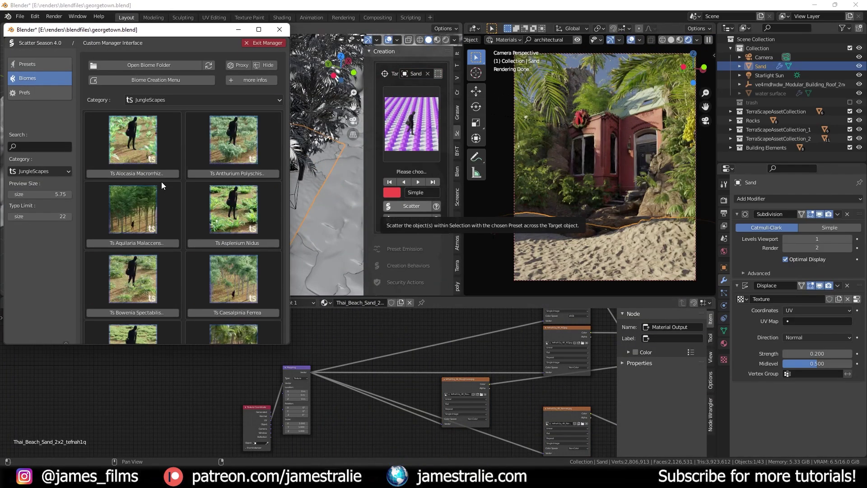
# Scatter the Ts Asplenium Nidus biome over the Sand plane and paint a mask that clears ferns from its middle.
pyautogui.click(237, 243)
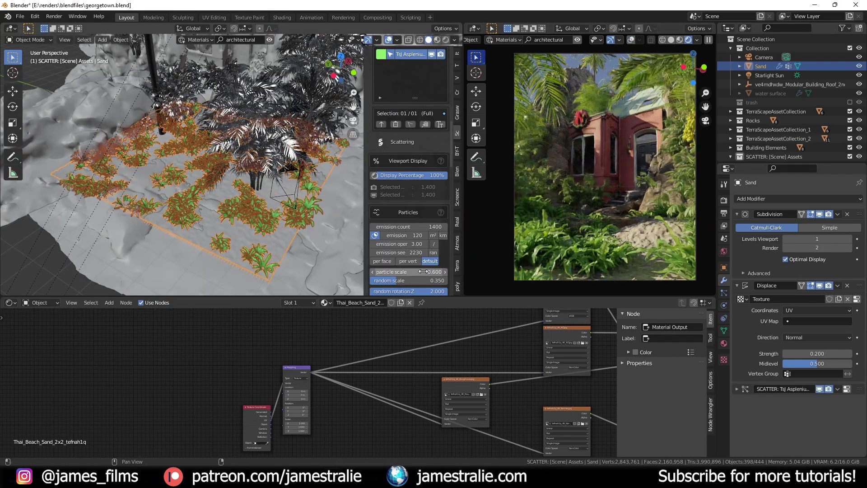
pyautogui.click(412, 179)
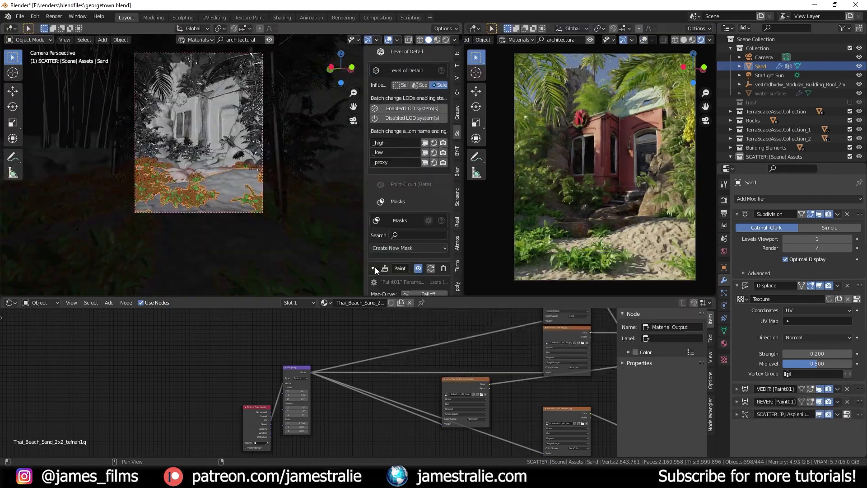
pyautogui.hotkey('ctrl', 'Tab')
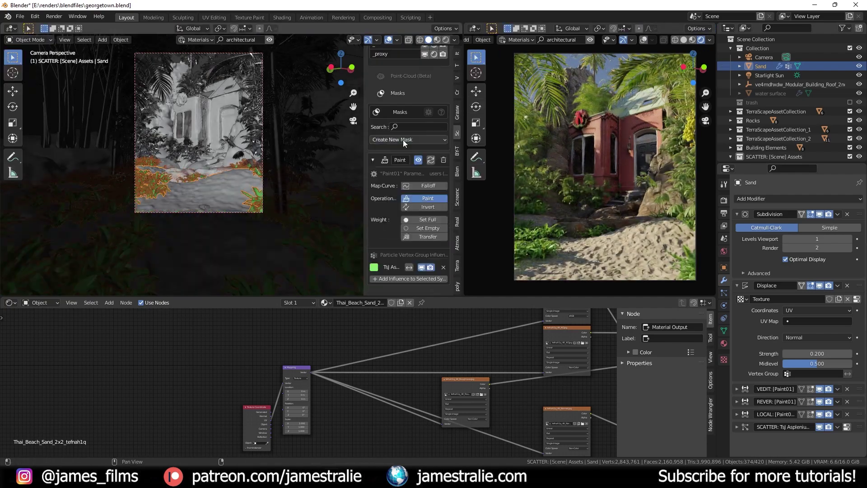
# Add a camera clipping mask to the Asplenium scatter on the Sand plane.
pyautogui.scroll(5, 403, 140)
pyautogui.moveTo(253, 171); pyautogui.dragTo(226, 198, button='middle')
pyautogui.scroll(-4, 225, 198)
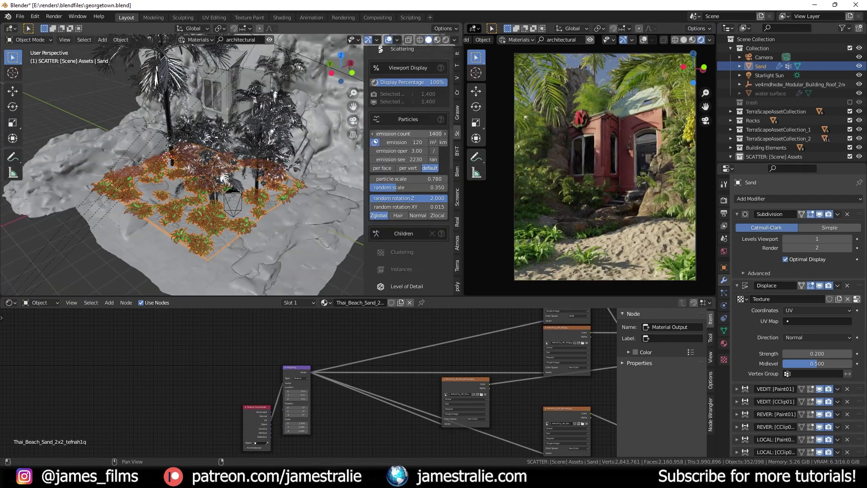
pyautogui.scroll(-2, 180, 194)
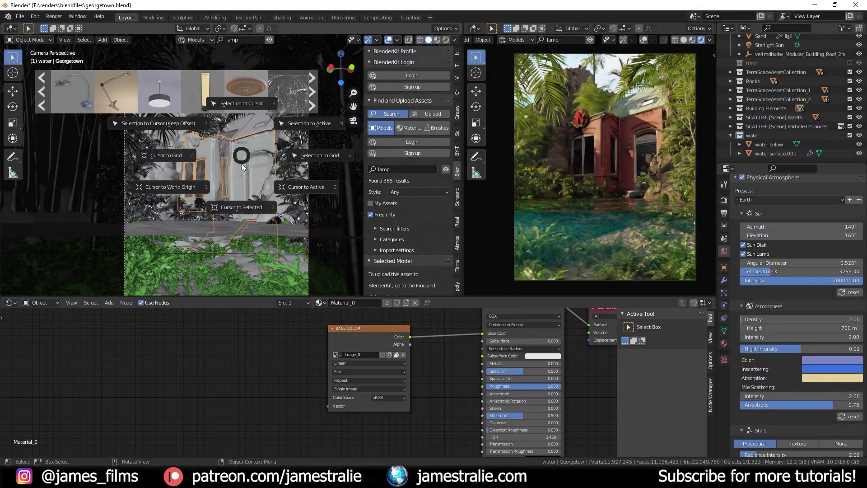
# Add the Wall Gas Lamp model from the lamp search results, move it horizontally, and enlarge it by 2.472.
pyautogui.scroll(-3, 158, 97)
pyautogui.moveTo(246, 91); pyautogui.dragTo(120, 167)
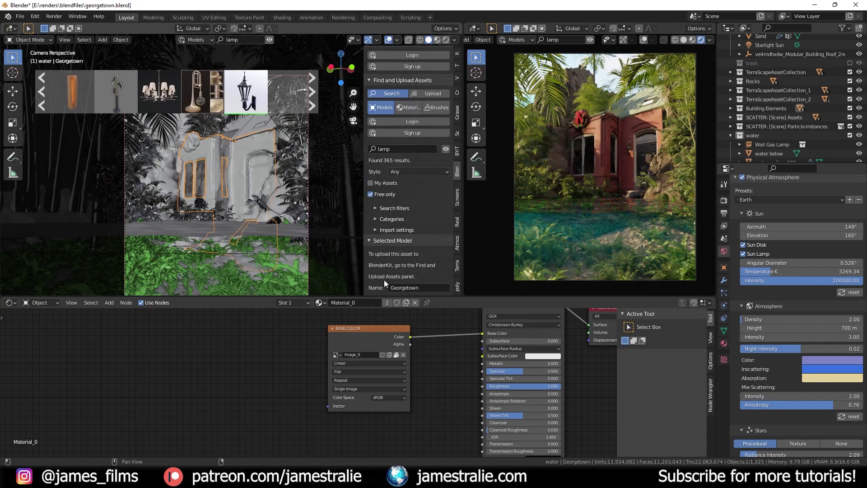
pyautogui.press('KP_Decimal')
pyautogui.press('g')
pyautogui.hotkey('shift', 'z')
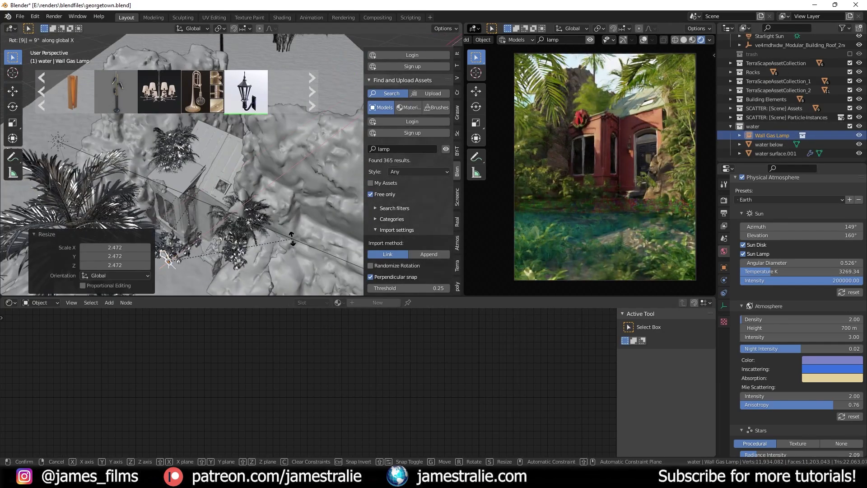
# Move the gas lamp onto the house wall between the bay window and the front door.
pyautogui.press('g')
pyautogui.press('Return')
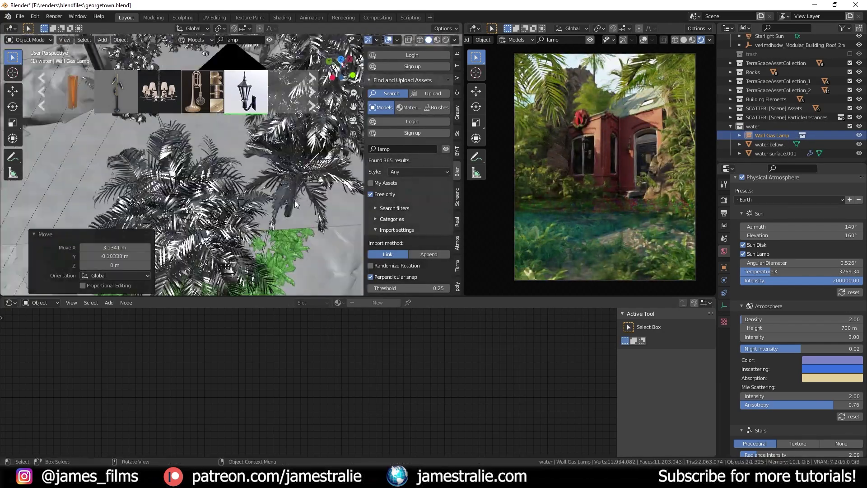
pyautogui.press('KP_0')
pyautogui.press('g')
pyautogui.click(290, 199)
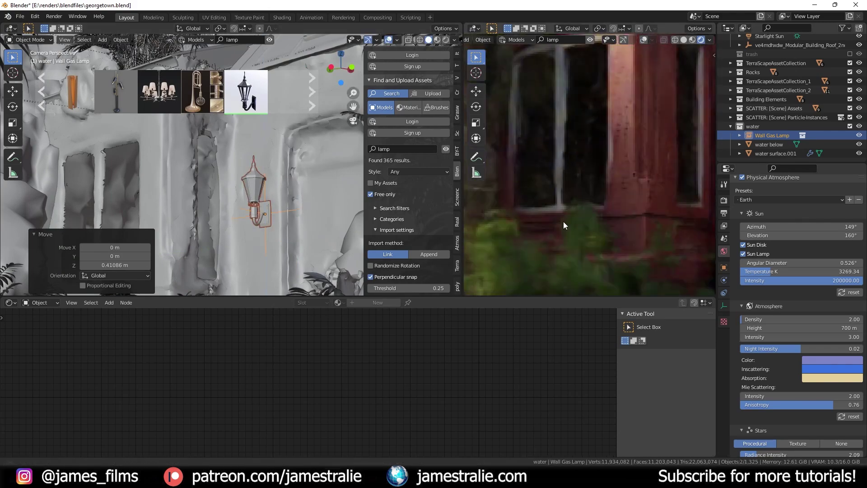
# Fit the gas lamp's mounting plate against the wall beside the door and scale the lamp up by 1.208.
pyautogui.click(287, 188)
pyautogui.press('KP_Decimal')
pyautogui.press('g')
pyautogui.press('x')
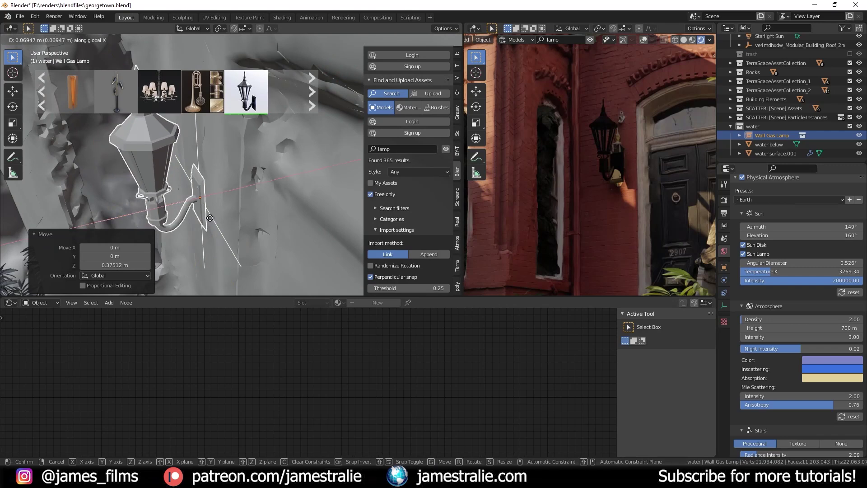
pyautogui.scroll(2, 214, 220)
pyautogui.press('s')
pyautogui.click(270, 215)
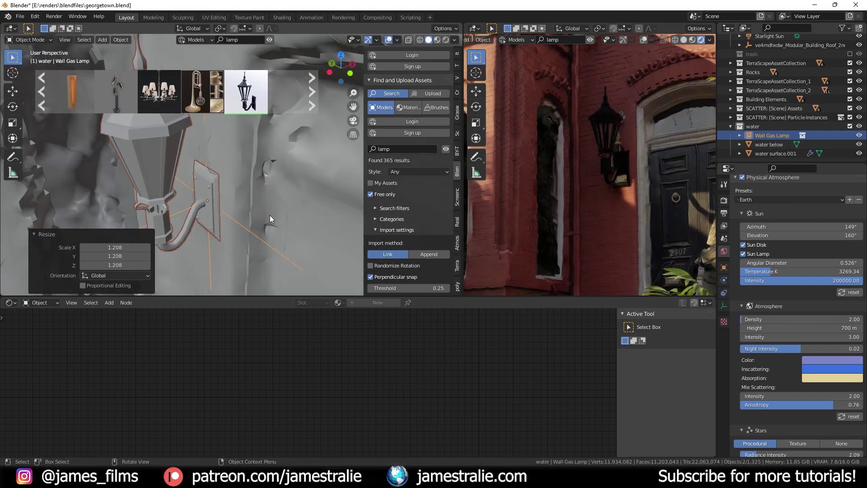
pyautogui.press('g')
pyautogui.press('z')
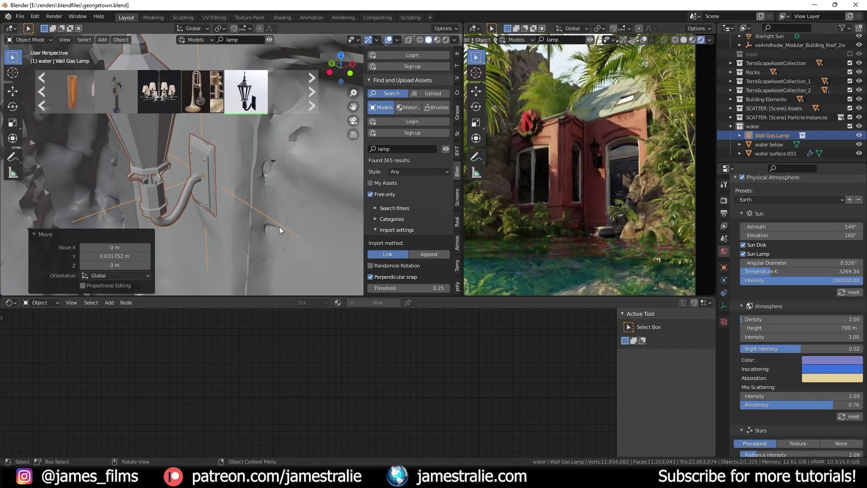
# Select the Georgetown wall faces around the gas lamp and display their UVs over the Image_0 texture.
pyautogui.click(209, 227)
pyautogui.press('Tab')
pyautogui.press('c')
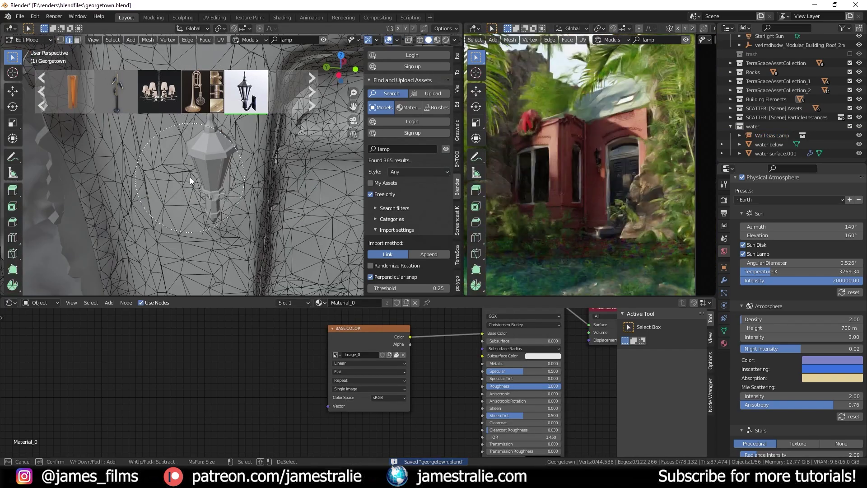
pyautogui.click(38, 349)
pyautogui.scroll(5, 397, 361)
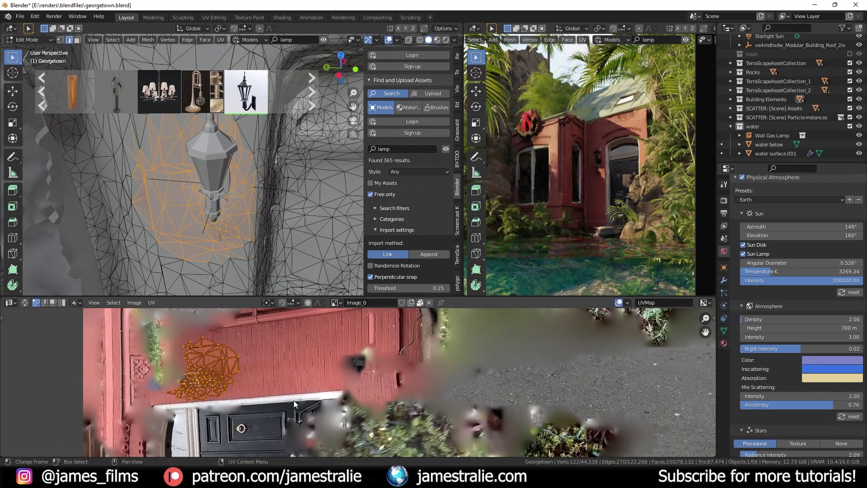
# Move the selected wall UVs off the photographed lantern onto plain red brick in the texture.
pyautogui.click(294, 378)
pyautogui.scroll(5, 632, 234)
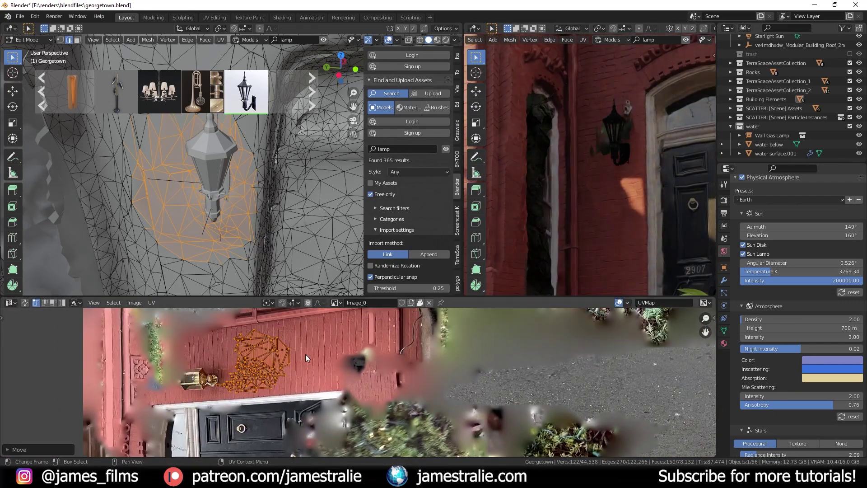
pyautogui.click(364, 343)
pyautogui.press('g')
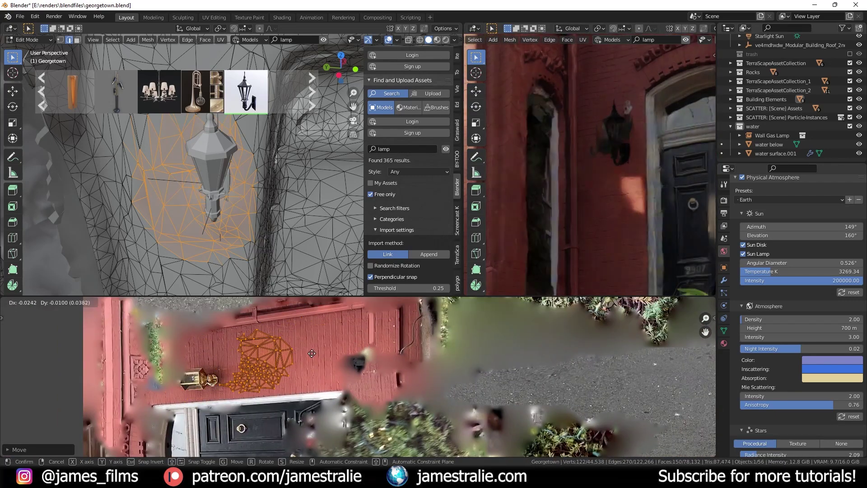
pyautogui.click(316, 352)
# Select the remaining UV island lying over the foliage and move it onto clean red brick.
pyautogui.scroll(-3, 316, 351)
pyautogui.moveTo(534, 368); pyautogui.dragTo(643, 312)
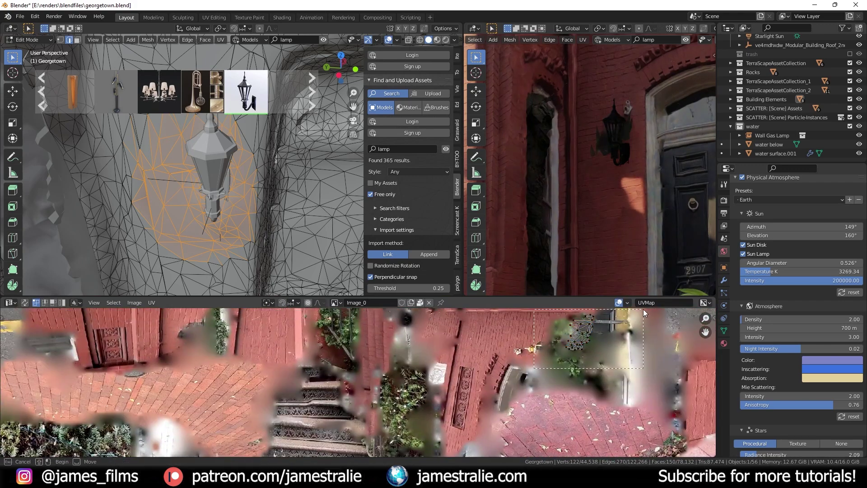
pyautogui.click(497, 319)
pyautogui.scroll(-5, 592, 221)
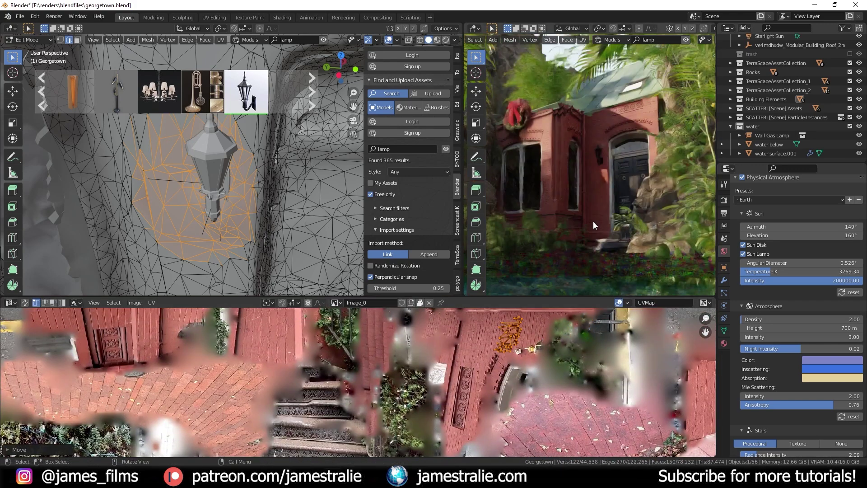
# Finish editing the house mesh, save the file, and shift the gas lamp by -0.007263 m along X.
pyautogui.press('Tab')
pyautogui.hotkey('ctrl', 's')
pyautogui.moveTo(245, 225); pyautogui.dragTo(235, 194, button='middle')
pyautogui.click(199, 181)
pyautogui.press('g')
pyautogui.press('x')
pyautogui.click(232, 180)
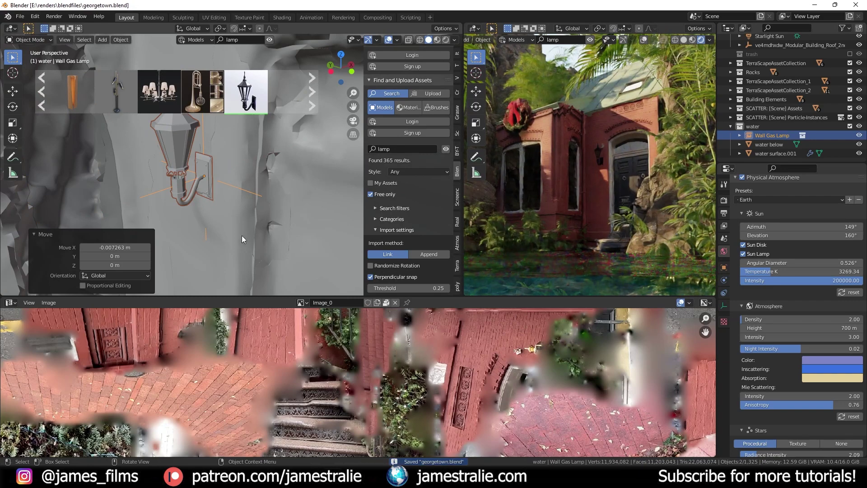
# Display the front window's Architectural Glass material nodes in the Shader Editor and save the file.
pyautogui.press('ctrl+alt+KP_0')
pyautogui.scroll(-3, 221, 181)
pyautogui.click(221, 181)
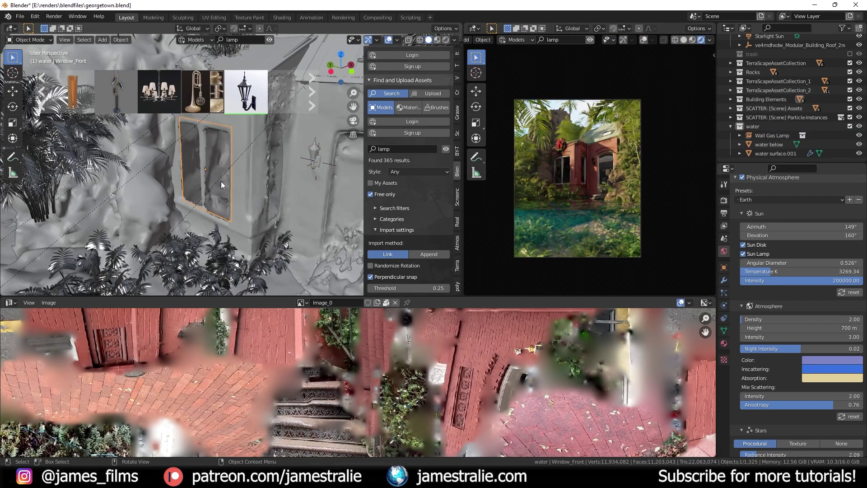
pyautogui.click(10, 303)
pyautogui.click(33, 386)
pyautogui.press('KP_0')
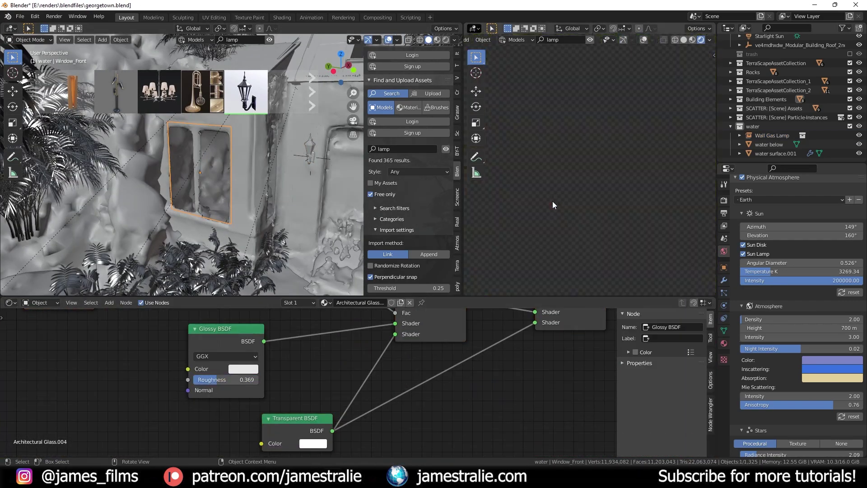
pyautogui.hotkey('ctrl', 's')
pyautogui.press('KP_0')
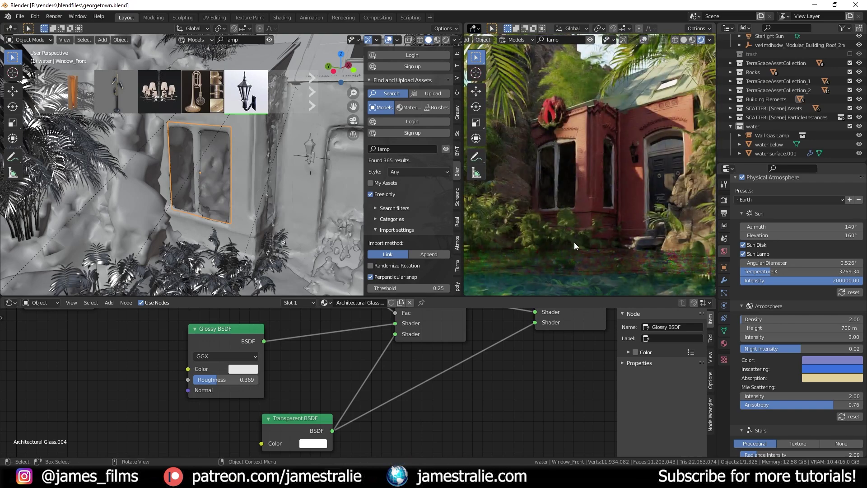
# Open the render settings at the Film and Performance options and save the file.
pyautogui.scroll(-1, 570, 249)
pyautogui.click(723, 200)
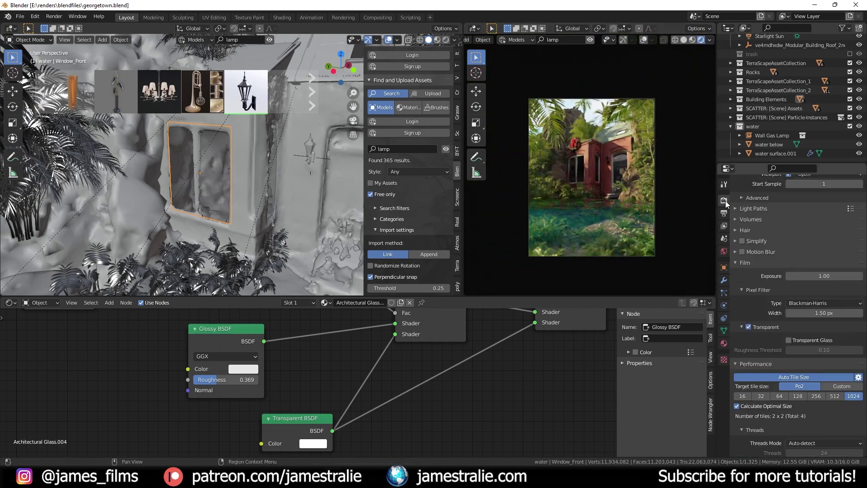
pyautogui.hotkey('ctrl', 's')
pyautogui.scroll(-2, 274, 102)
# Import the Is Musa Paradisica plants from TerraScape and move them by -28.276 m in X and -15.675 m in Y.
pyautogui.click(435, 131)
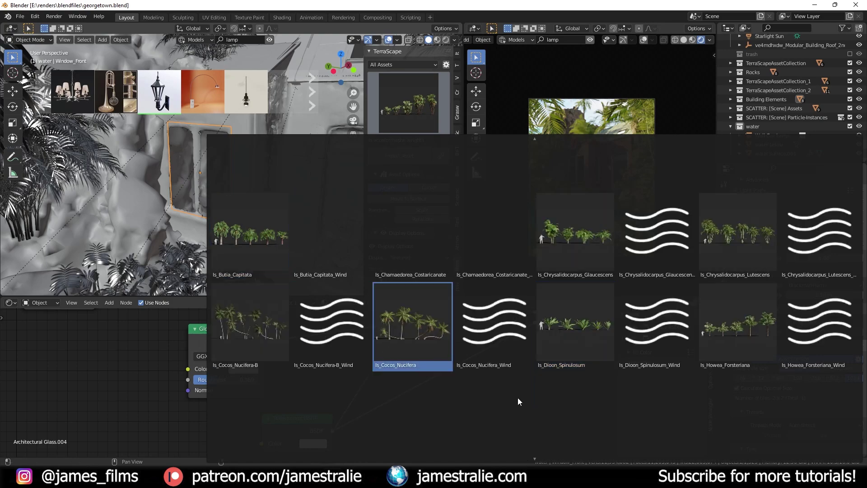
pyautogui.scroll(-1, 517, 400)
pyautogui.click(422, 271)
pyautogui.click(399, 155)
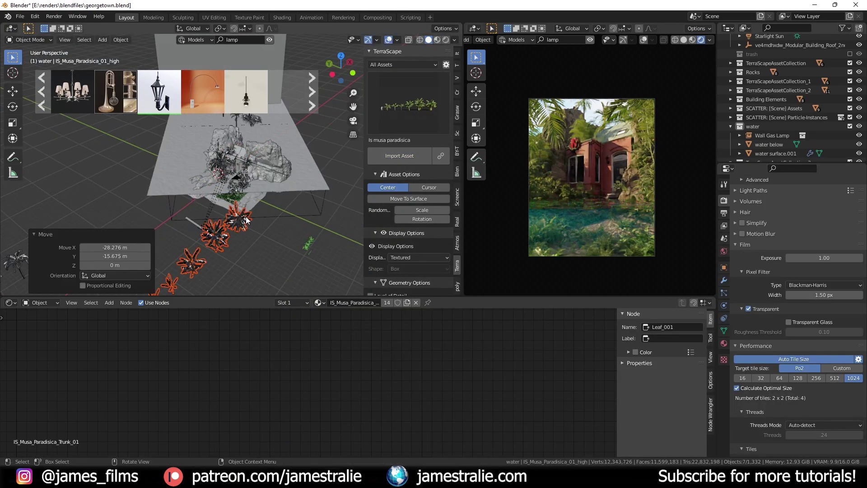
# Move the IS_Musa_Paradisica_07_high plant by 2.4621 m in X and -1.5711 m in Y, and save the file.
pyautogui.press('KP_0')
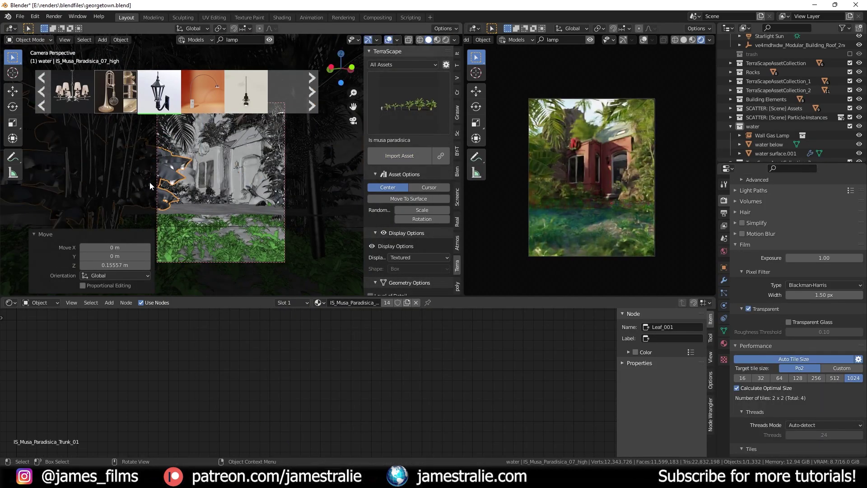
pyautogui.press('g')
pyautogui.click(340, 170)
pyautogui.hotkey('ctrl', 's')
# Place the IS_Musa_Paradisica_06_high plant in front of the house wall, lower it by 0.15641 m, and save the file.
pyautogui.moveTo(340, 170); pyautogui.dragTo(289, 149, button='middle')
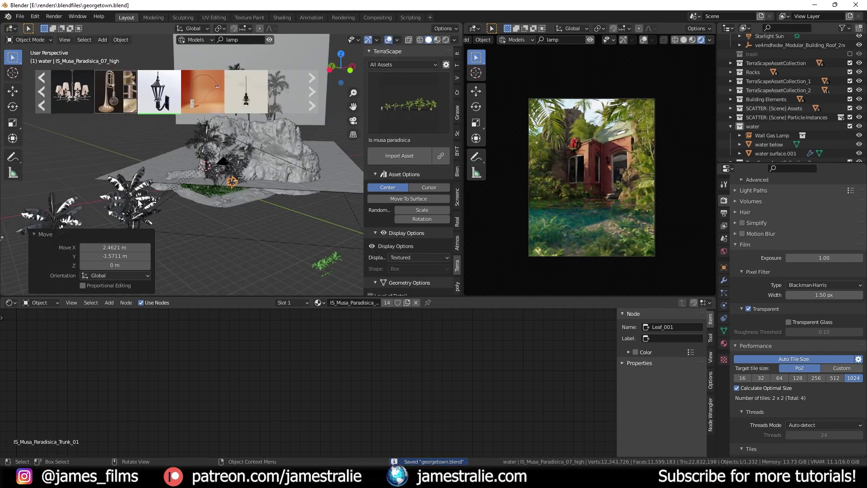
pyautogui.scroll(3, 225, 180)
pyautogui.press('KP_7')
pyautogui.click(251, 210)
pyautogui.press('g')
pyautogui.press('z')
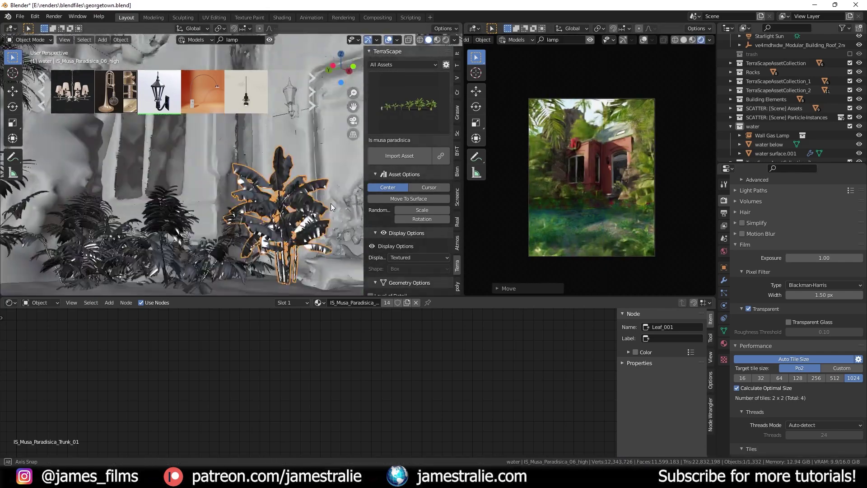
pyautogui.hotkey('ctrl', 's')
pyautogui.scroll(5, 662, 235)
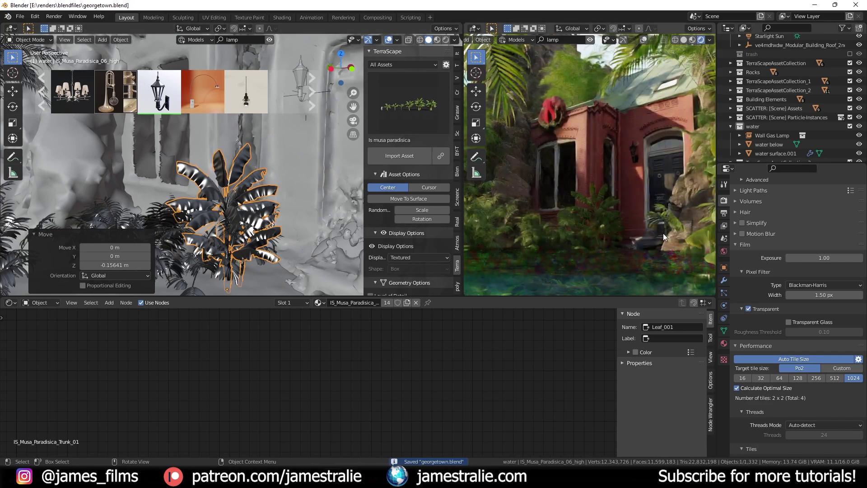
pyautogui.scroll(-5, 530, 235)
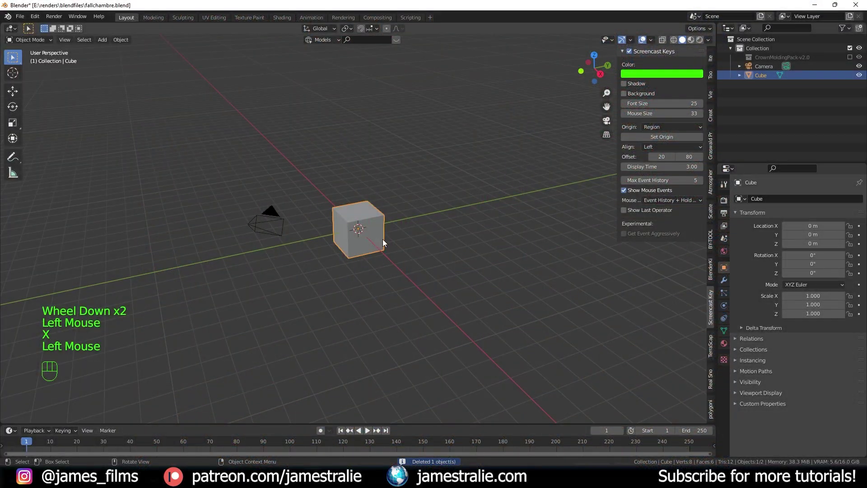
pyautogui.press('Tab')
pyautogui.press('g')
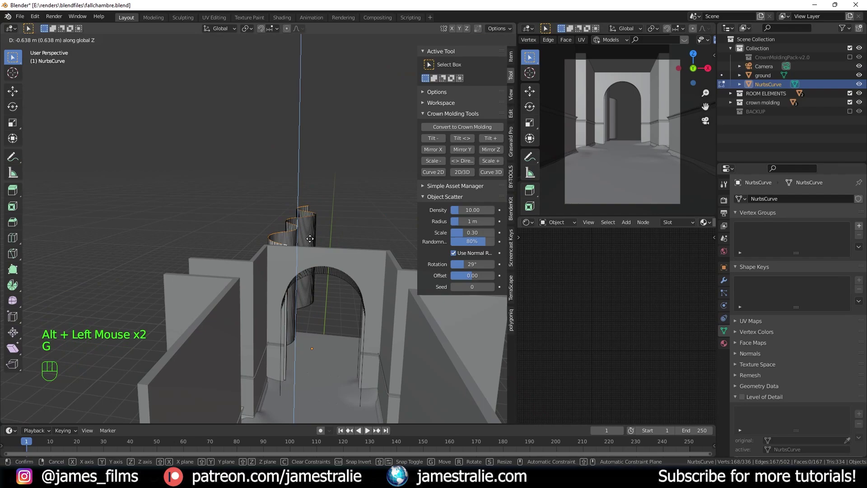
pyautogui.rightClick(309, 239)
pyautogui.press('Tab')
# Move the rotated NurbsCurve.002 wall copy horizontally along the hallway, keeping its height locked on the global Z axis.
pyautogui.keyDown('shift'); pyautogui.moveTo(310, 244); pyautogui.dragTo(313, 251, button='middle'); pyautogui.keyUp('shift')
pyautogui.scroll(-2, 314, 251)
pyautogui.press('KP_7')
pyautogui.scroll(-8, 297, 295)
pyautogui.keyDown('shift'); pyautogui.moveTo(297, 294); pyautogui.dragTo(316, 271, button='middle'); pyautogui.keyUp('shift')
pyautogui.press('g')
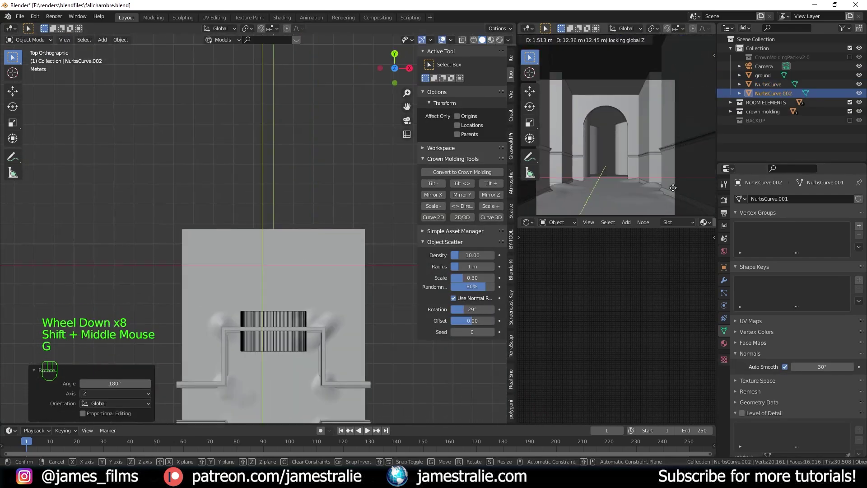
pyautogui.moveTo(208, 226); pyautogui.dragTo(235, 212, button='middle')
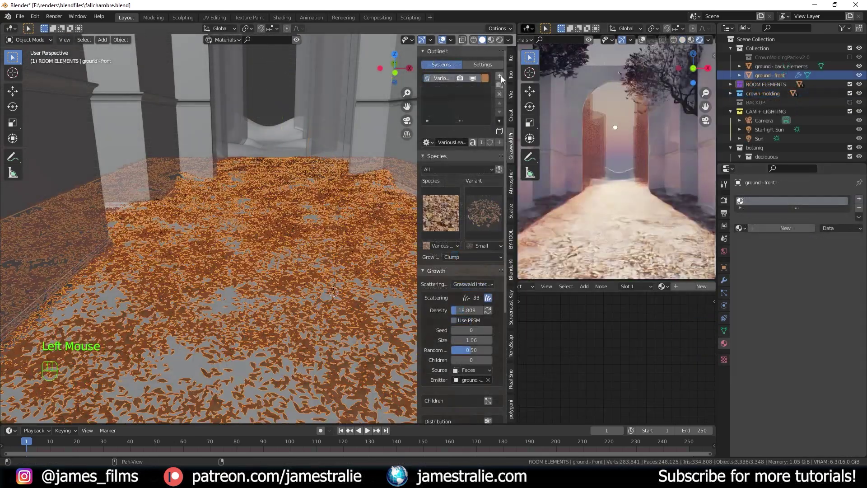
# Add a second Graswald scatter system to the ground - front object and set its species to Oak Leaves.
pyautogui.click(440, 213)
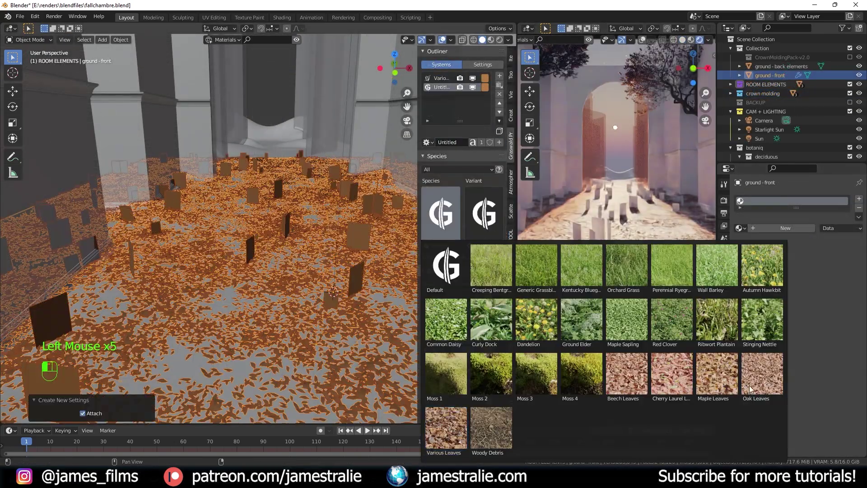
pyautogui.click(750, 388)
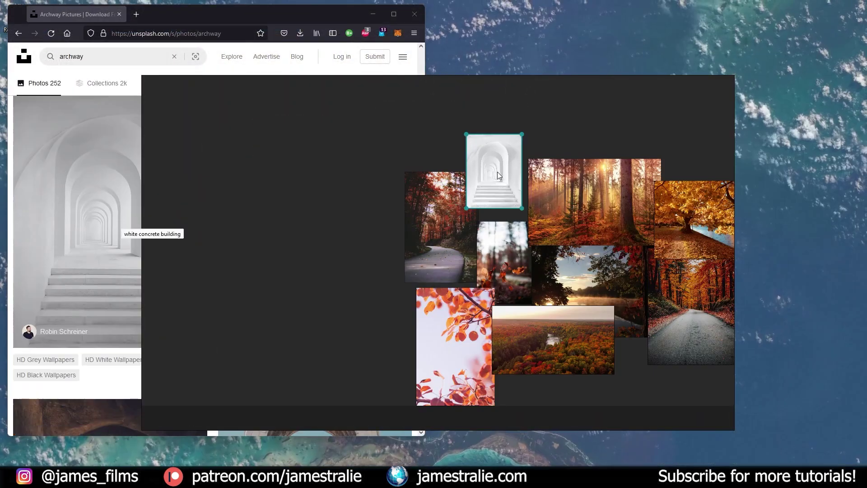
# Move the white archway picture clear of the autumn photos on the reference board, enlarge it, and return to the Unsplash archway results.
pyautogui.moveTo(496, 171); pyautogui.dragTo(276, 167)
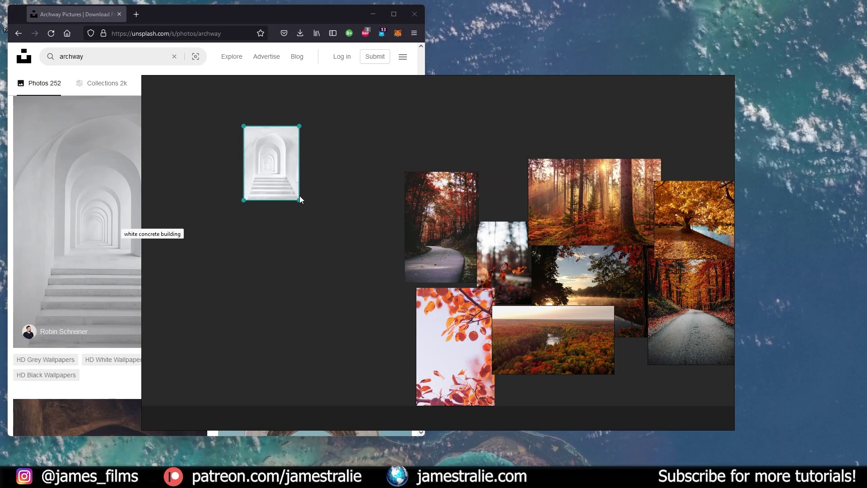
pyautogui.moveTo(297, 199); pyautogui.dragTo(351, 271)
pyautogui.click(82, 380)
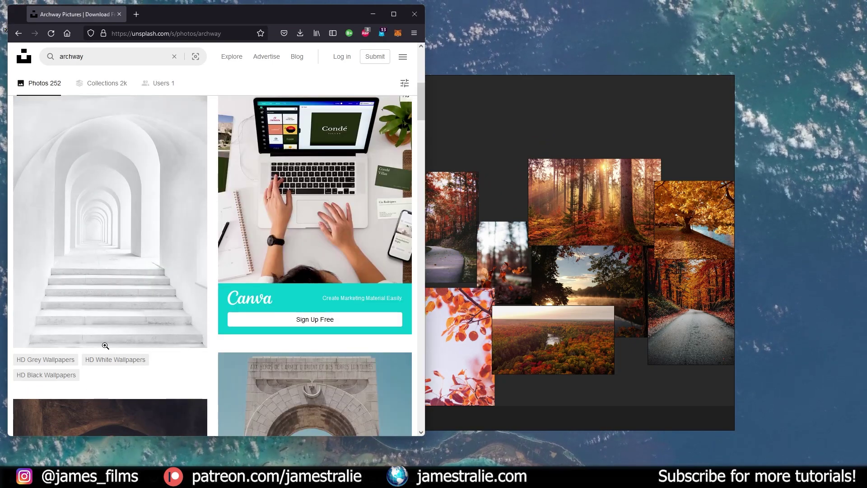